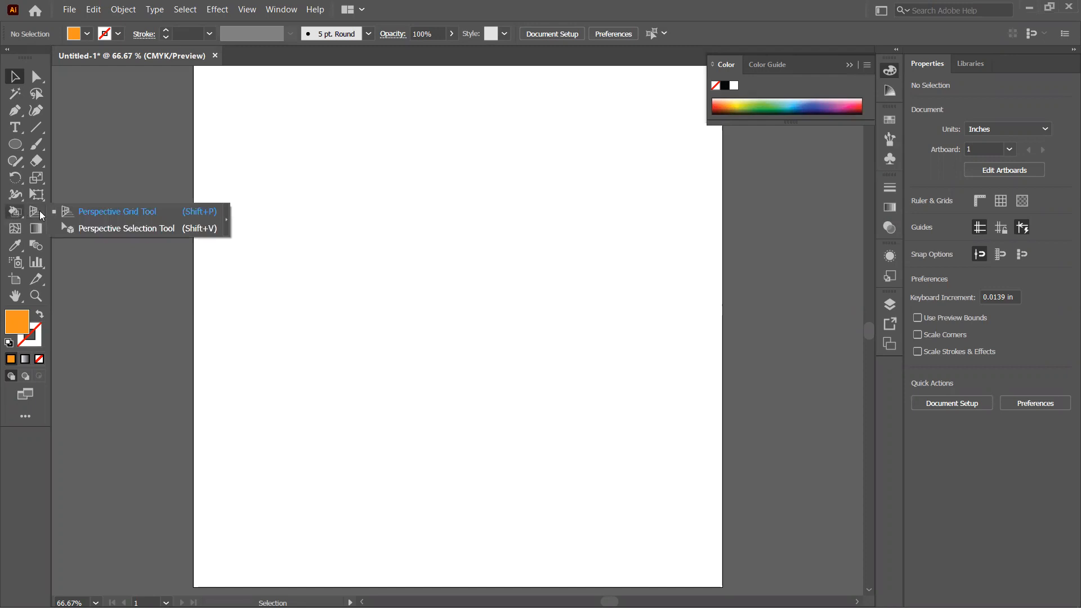
# Display the perspective grid on the artboard, then hide it again and return to the Selection tool
pyautogui.hotkey('shift', 'm')
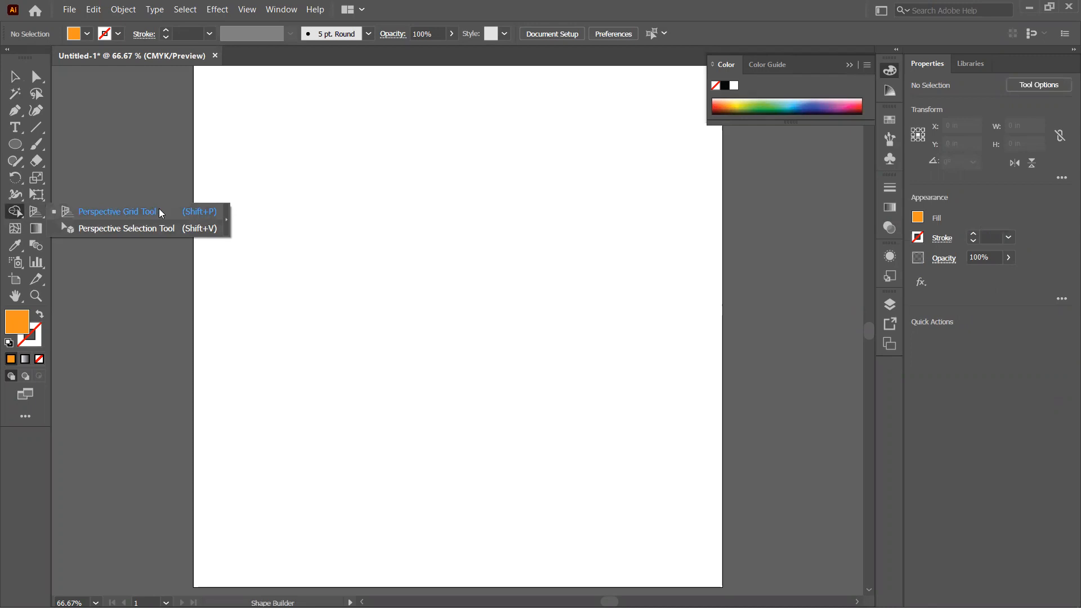
pyautogui.click(94, 218)
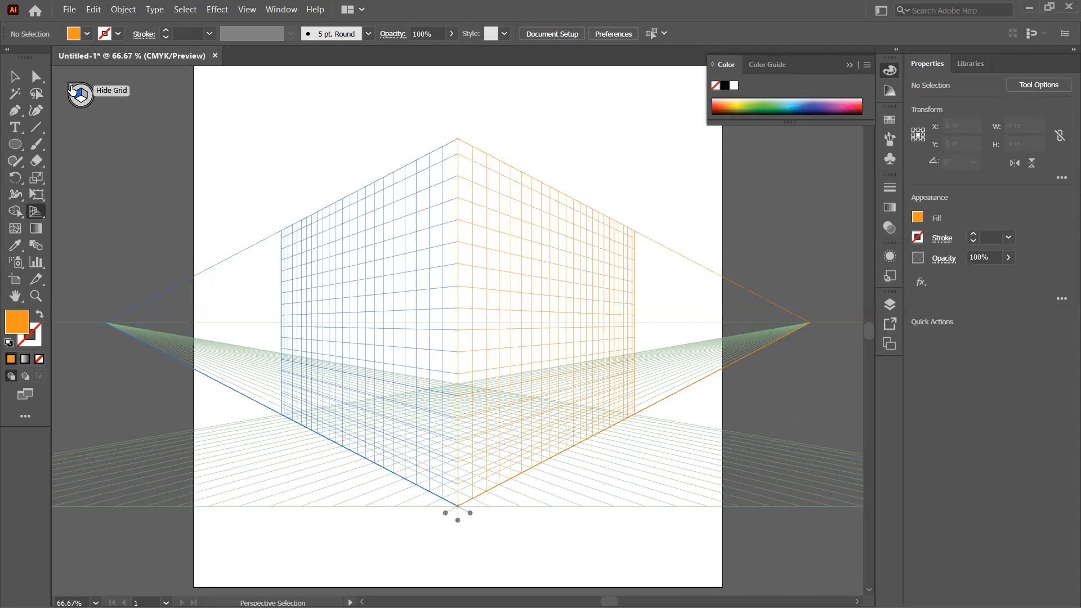
pyautogui.hotkey('shift', 'p')
pyautogui.hotkey('shift', 'p')
pyautogui.click(70, 85)
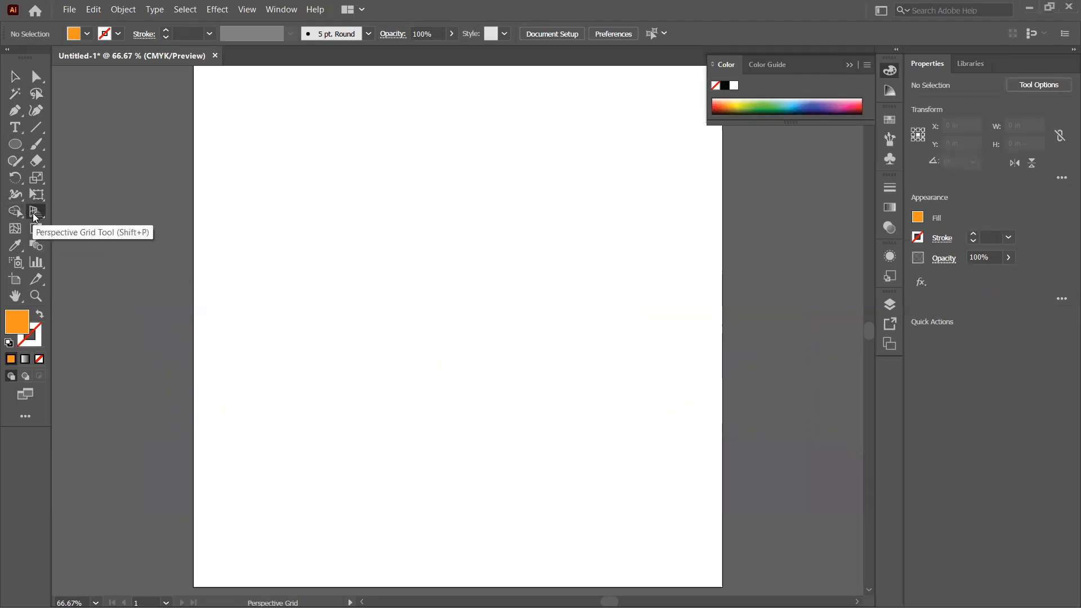
pyautogui.click(14, 76)
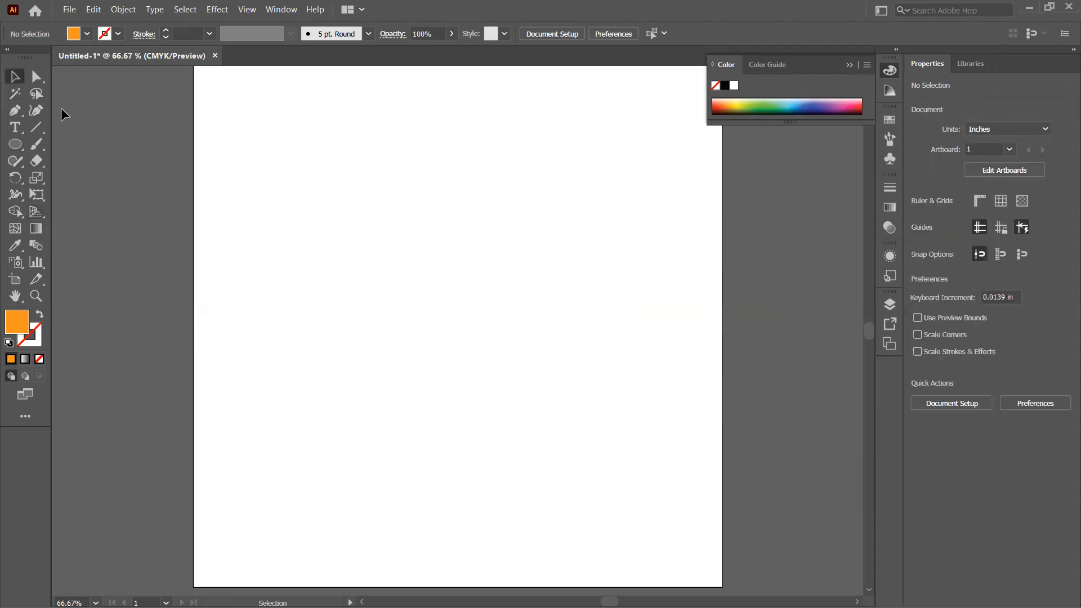
# Show the perspective grid and switch the active plane through left, right and horizontal, finishing on the left grid
pyautogui.click(35, 212)
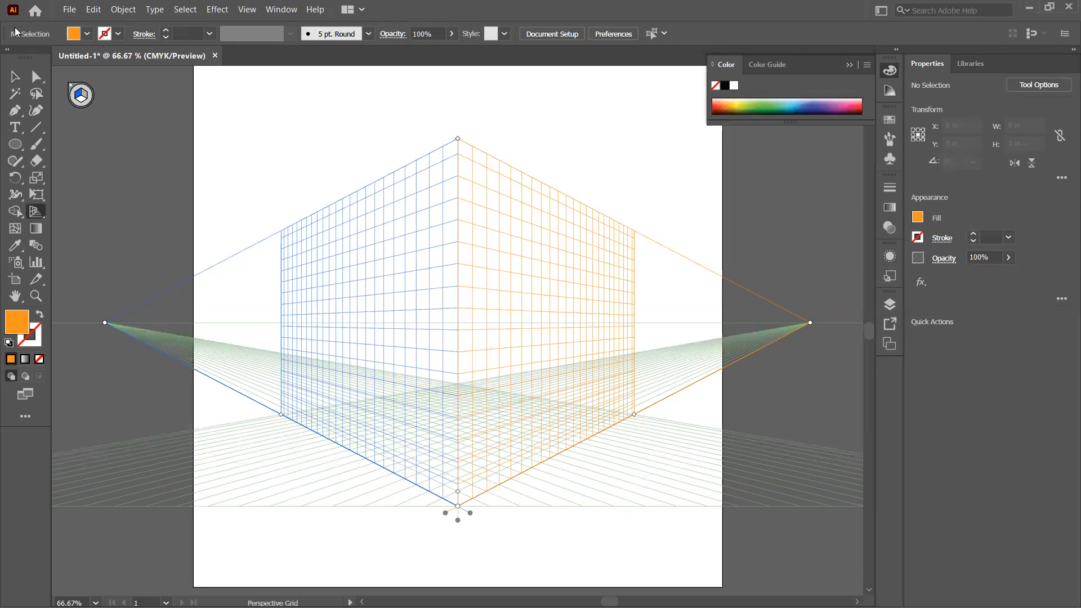
pyautogui.click(80, 97)
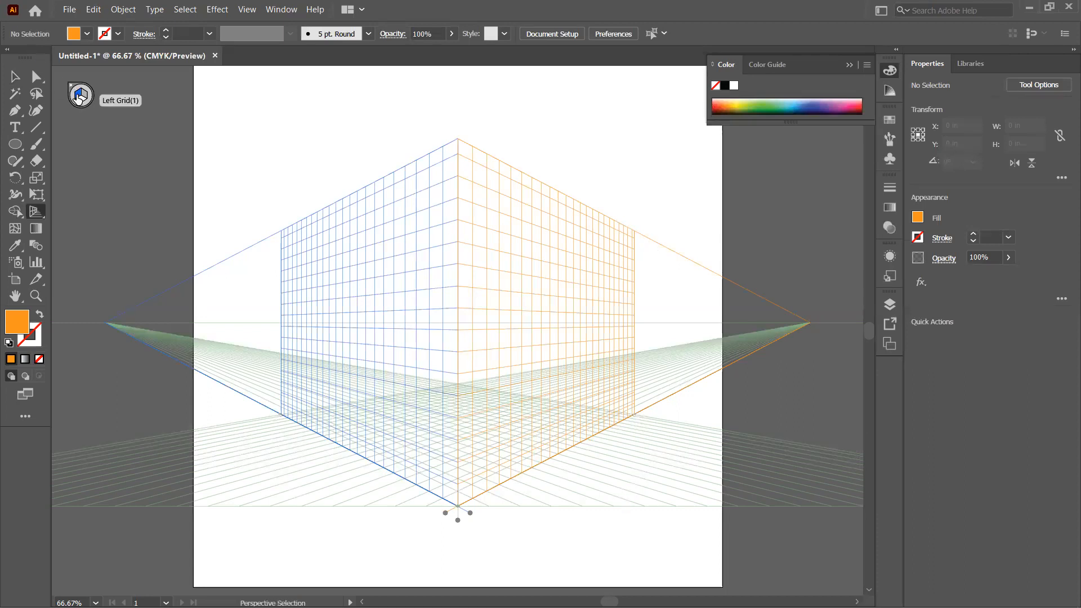
pyautogui.click(82, 97)
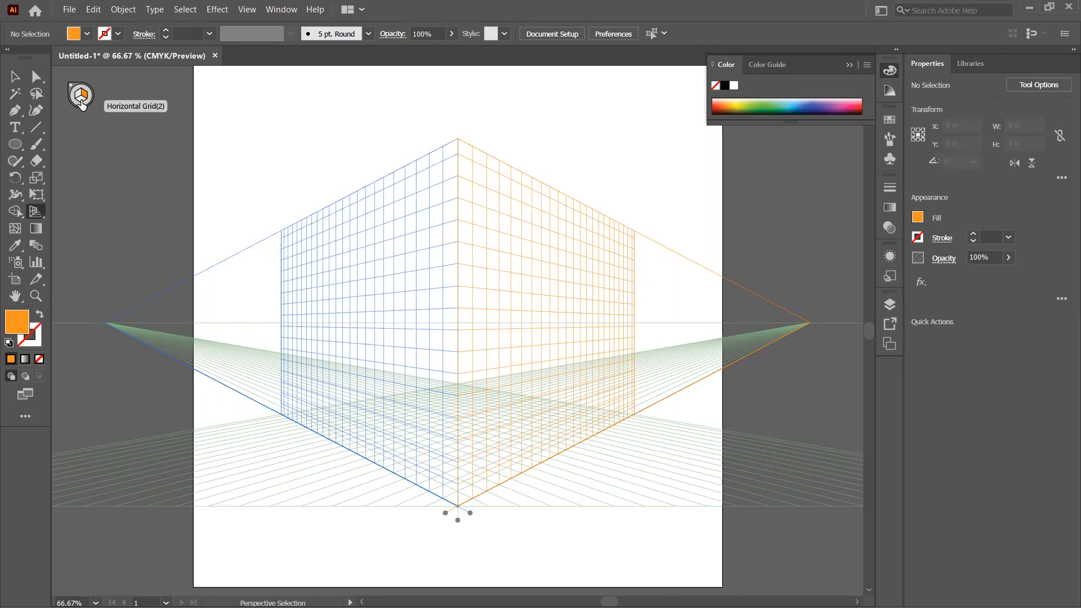
pyautogui.click(81, 102)
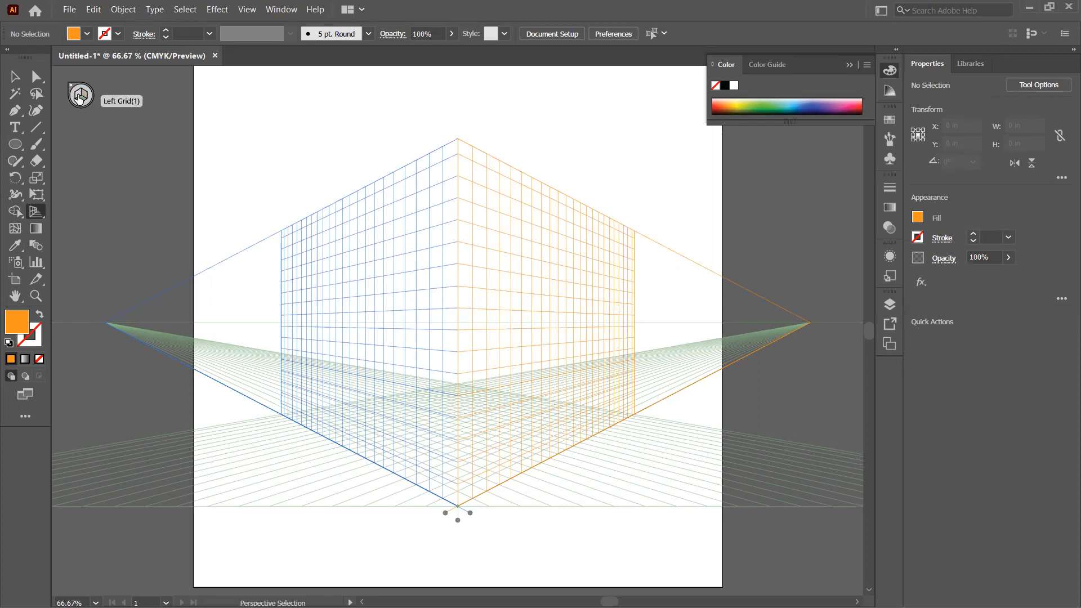
pyautogui.click(77, 95)
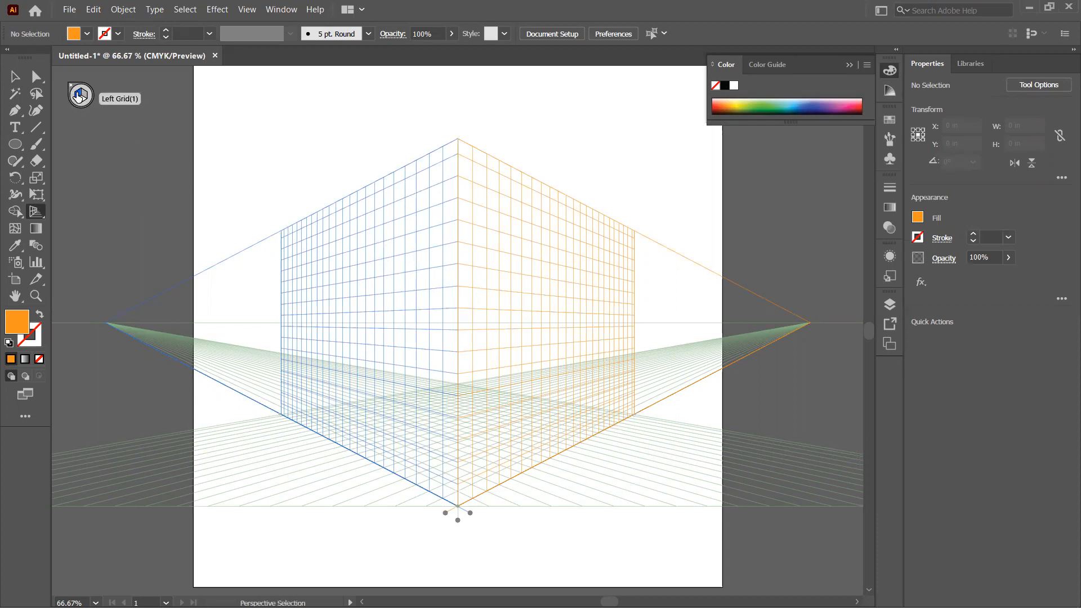
pyautogui.click(82, 98)
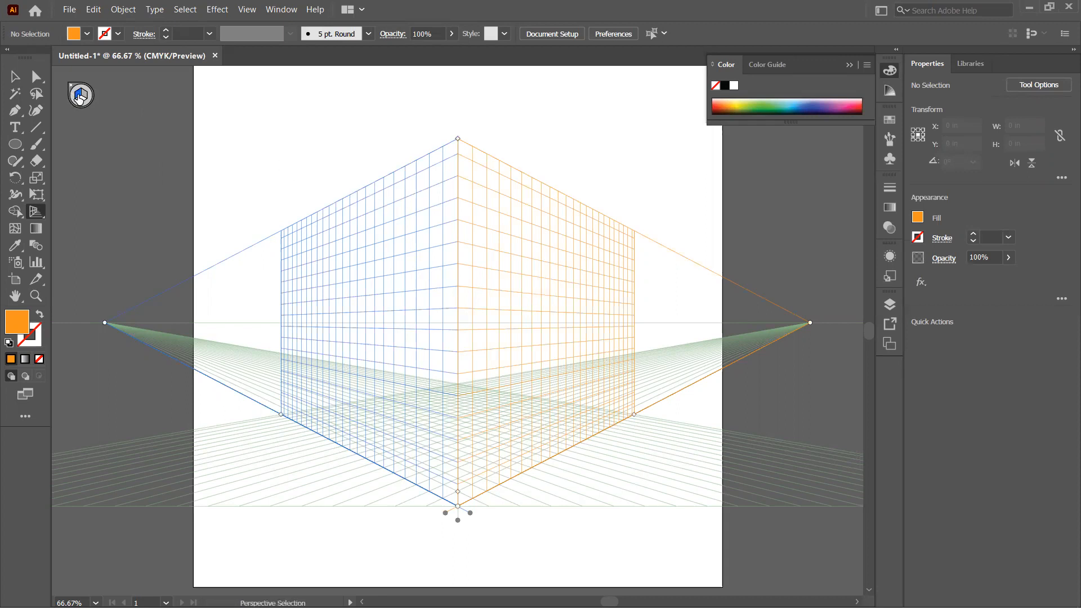
pyautogui.hotkey('shift', 'p')
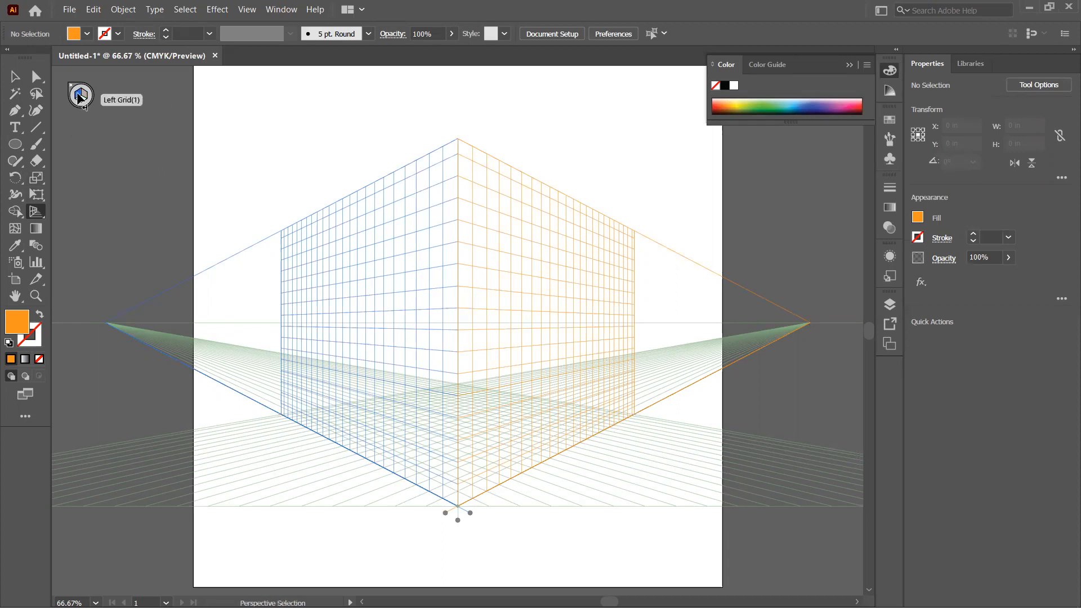
# Slide the perspective grid's right and left vanishing points along the horizon line and return them to their original positions
pyautogui.moveTo(810, 322); pyautogui.dragTo(586, 323)
pyautogui.moveTo(731, 313); pyautogui.dragTo(772, 316)
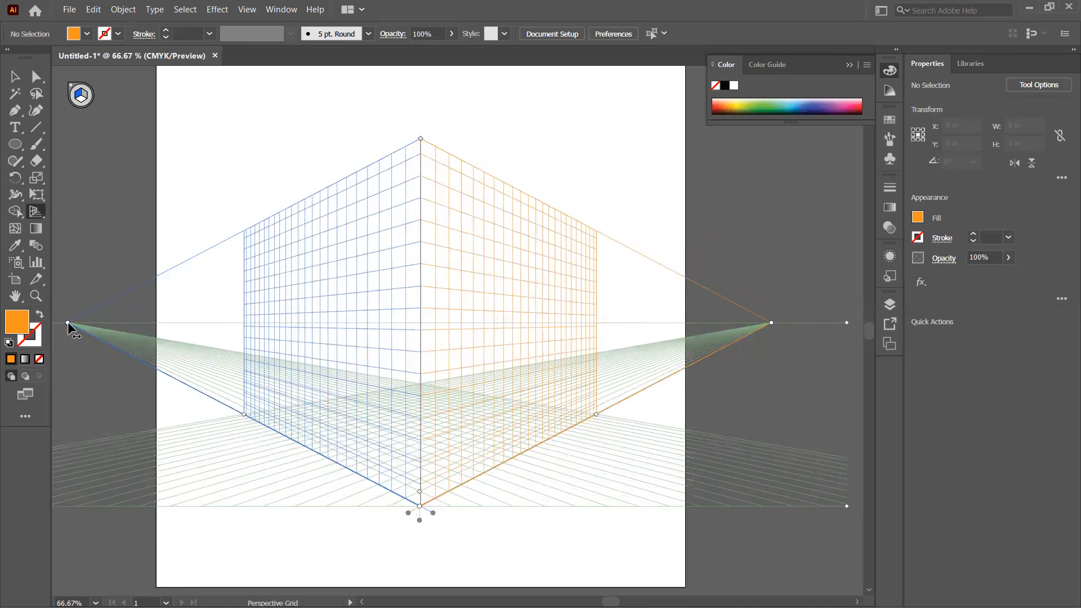
pyautogui.moveTo(67, 323)
pyautogui.mouseDown()
pyautogui.moveTo(188, 316)
pyautogui.moveTo(67, 322)
pyautogui.mouseUp()
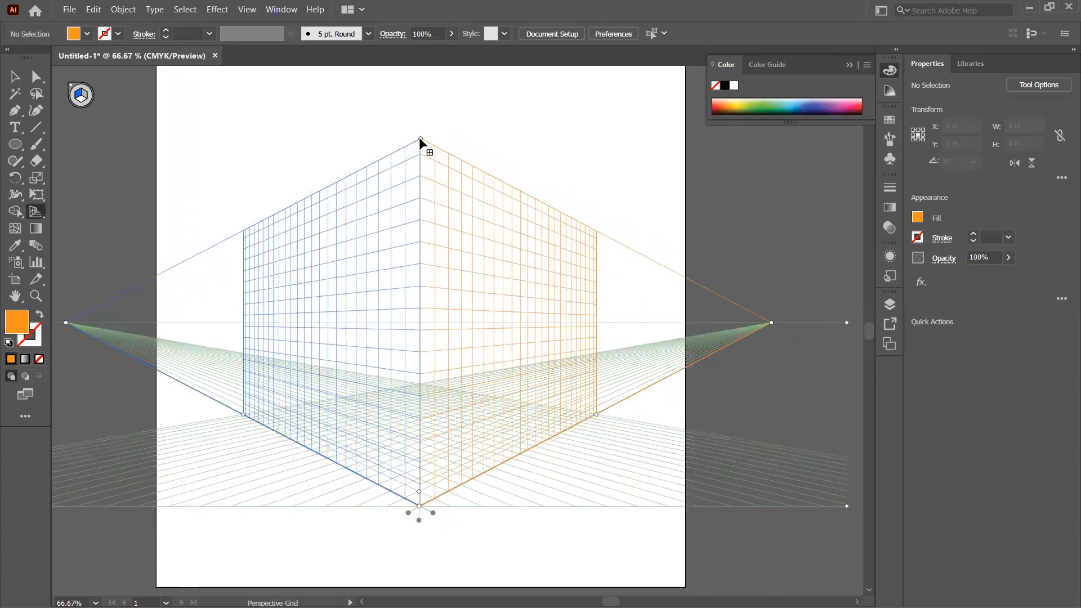
# Reshape the perspective grid by raising its vertical extent and enlarging its cells, and shift the whole grid up and to the left
pyautogui.moveTo(420, 137); pyautogui.dragTo(437, 96)
pyautogui.moveTo(417, 492)
pyautogui.mouseDown()
pyautogui.moveTo(415, 449)
pyautogui.moveTo(420, 502)
pyautogui.moveTo(424, 459)
pyautogui.moveTo(421, 488)
pyautogui.mouseUp()
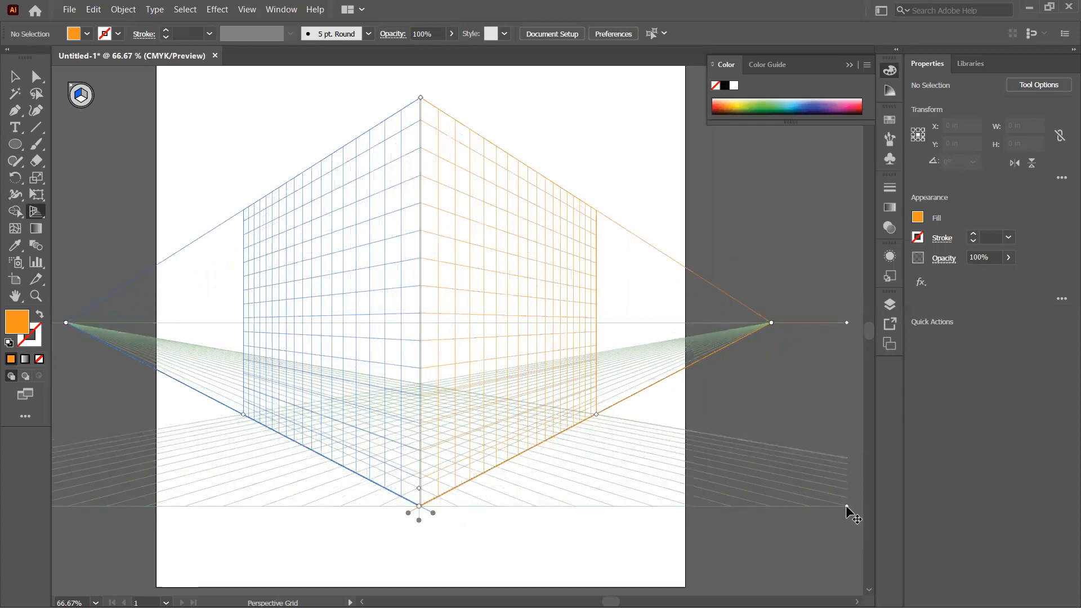
pyautogui.moveTo(845, 505); pyautogui.dragTo(831, 484)
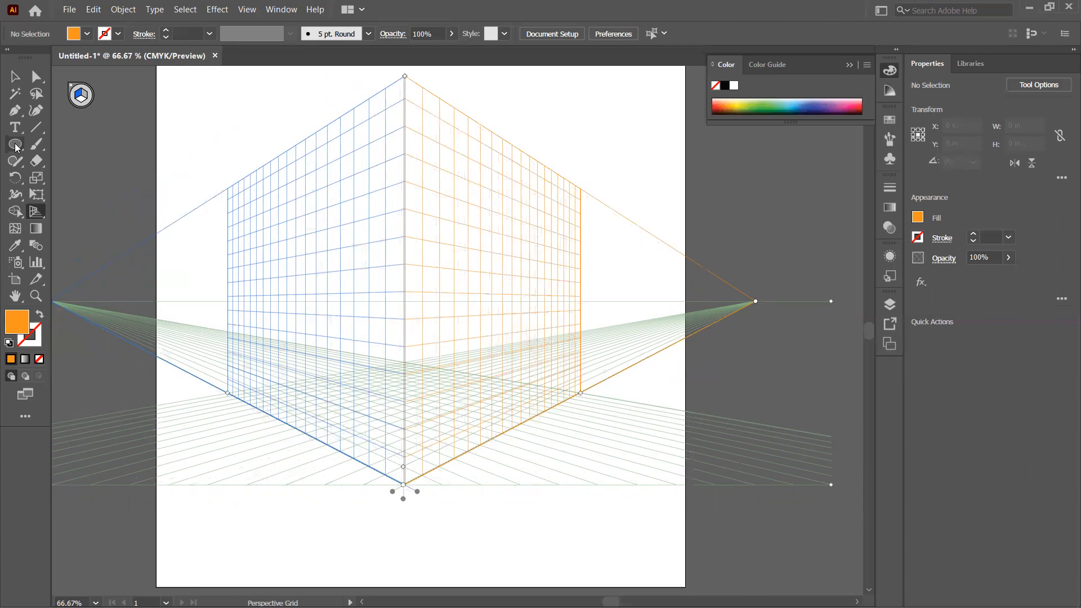
# Draw a wall rectangle about 6.95 by 7.72 in on the left plane up to the centre corner and fill it dark orange
pyautogui.moveTo(19, 148); pyautogui.dragTo(55, 141)
pyautogui.moveTo(259, 176); pyautogui.dragTo(404, 484)
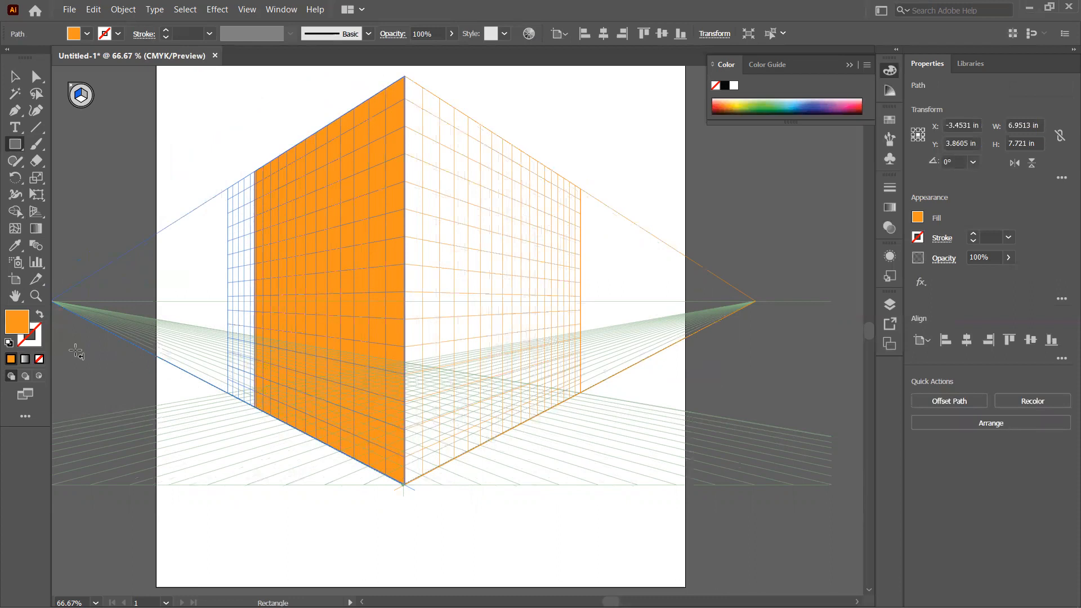
pyautogui.doubleClick(15, 322)
pyautogui.moveTo(520, 256); pyautogui.dragTo(522, 262)
pyautogui.click(687, 228)
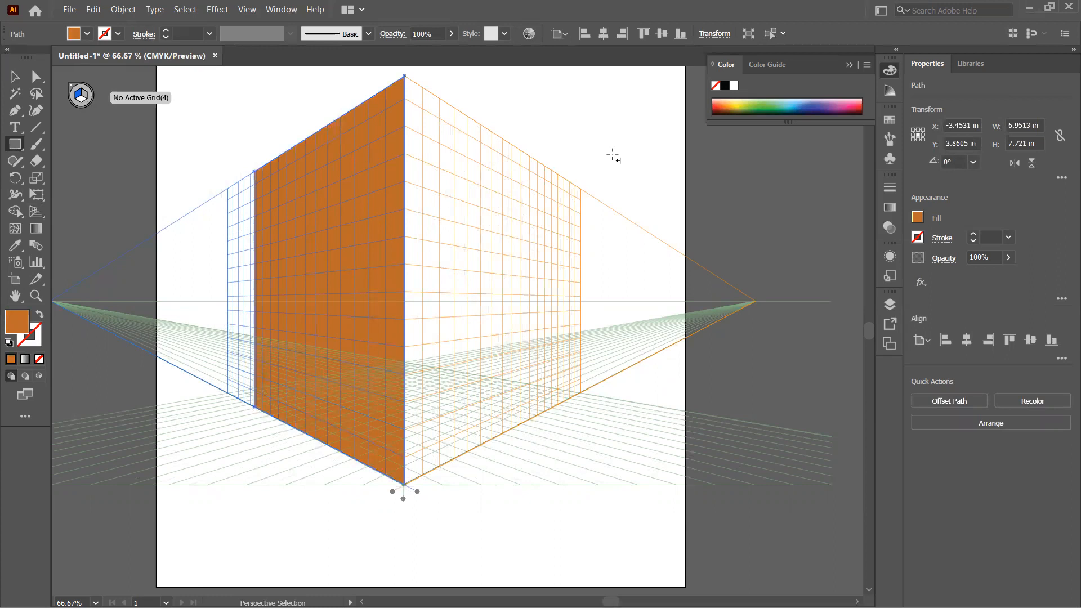
# Draw a matching wall rectangle about 7.09 by 7.72 in on the right grid plane and fill it with a lighter orange
pyautogui.click(85, 98)
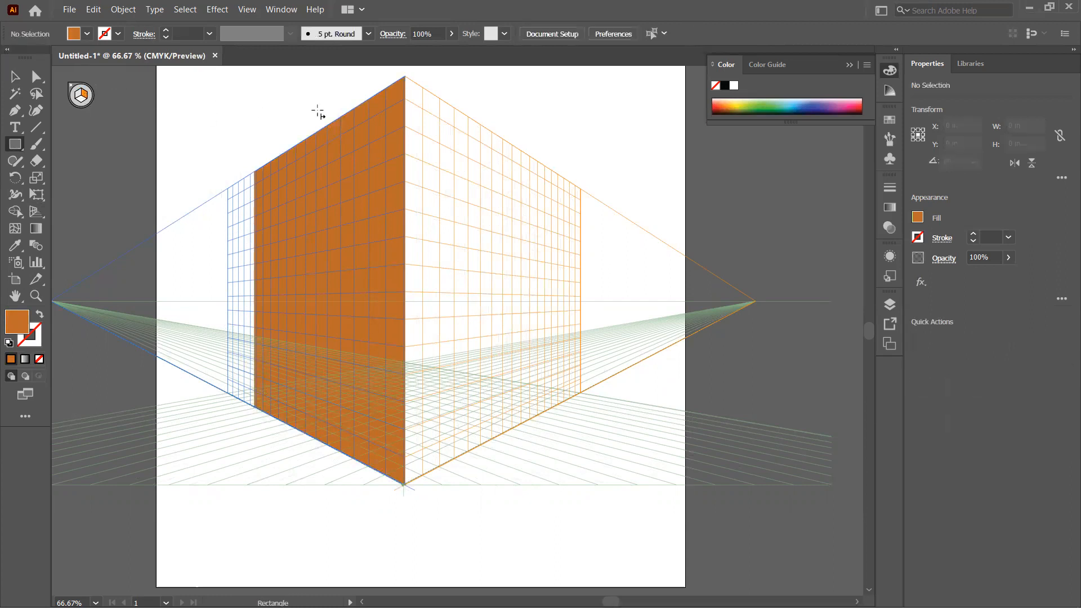
pyautogui.moveTo(402, 78); pyautogui.dragTo(557, 404)
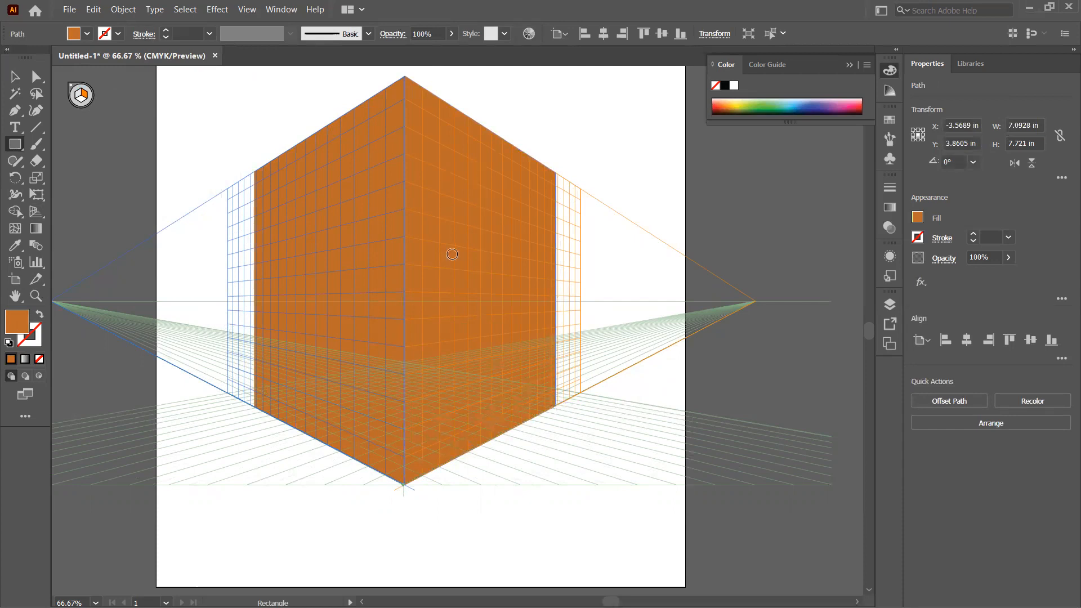
pyautogui.moveTo(513, 255); pyautogui.dragTo(504, 241)
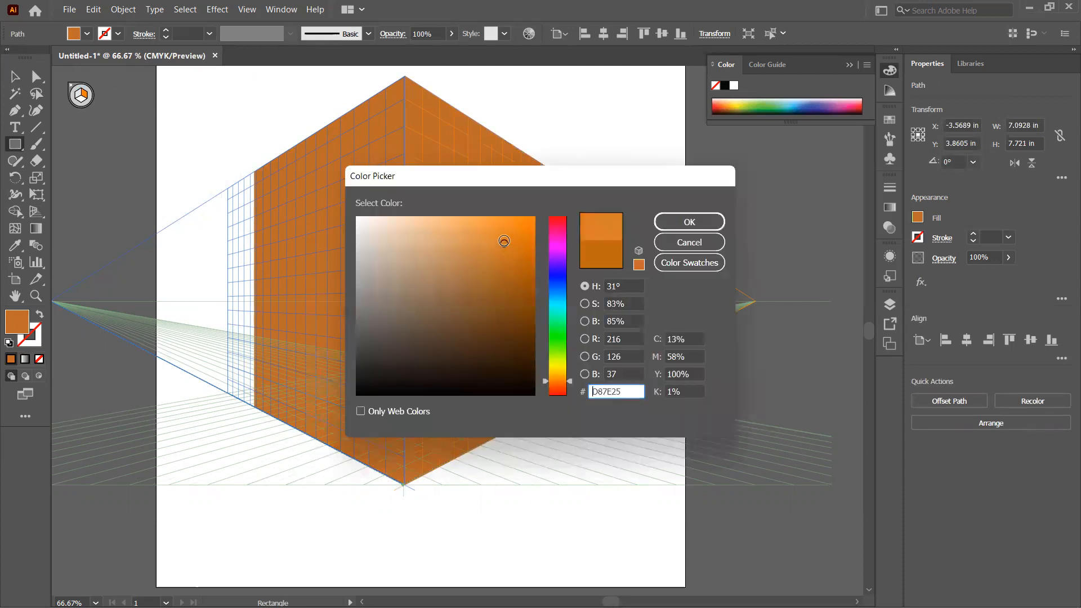
pyautogui.click(694, 221)
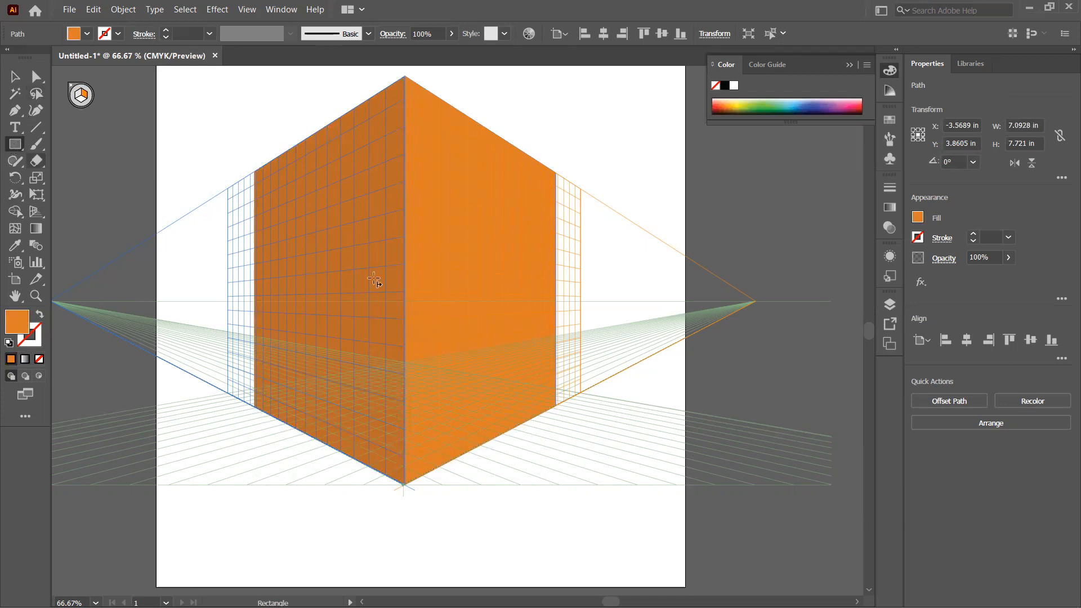
# Draw a door about 2.86 by 4.59 in at the base of the right wall and fill it with the darkest brown swatch
pyautogui.moveTo(448, 250); pyautogui.dragTo(511, 429)
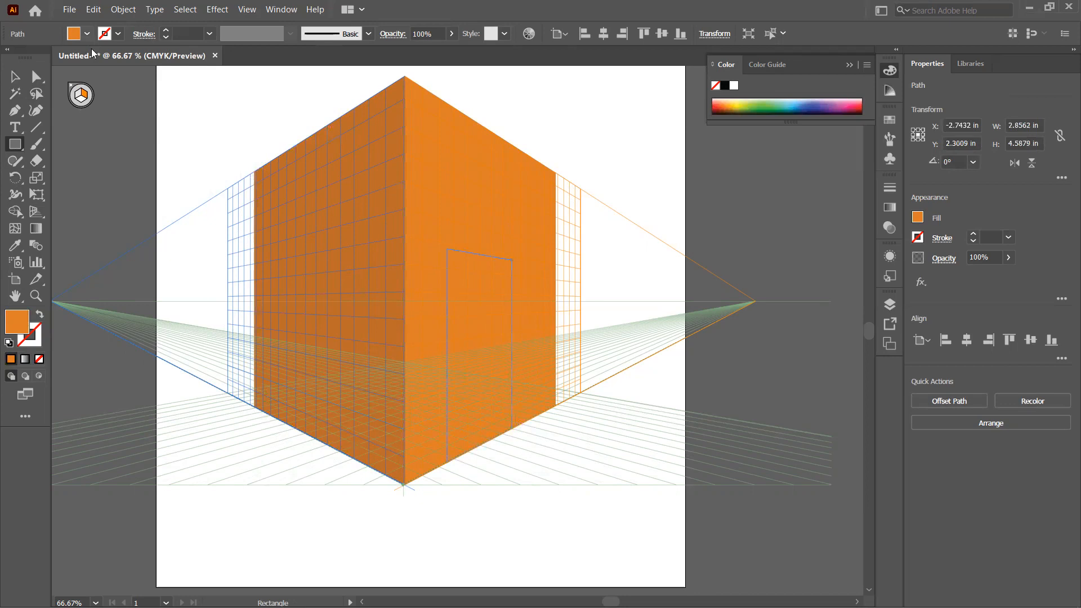
pyautogui.click(88, 34)
pyautogui.click(127, 79)
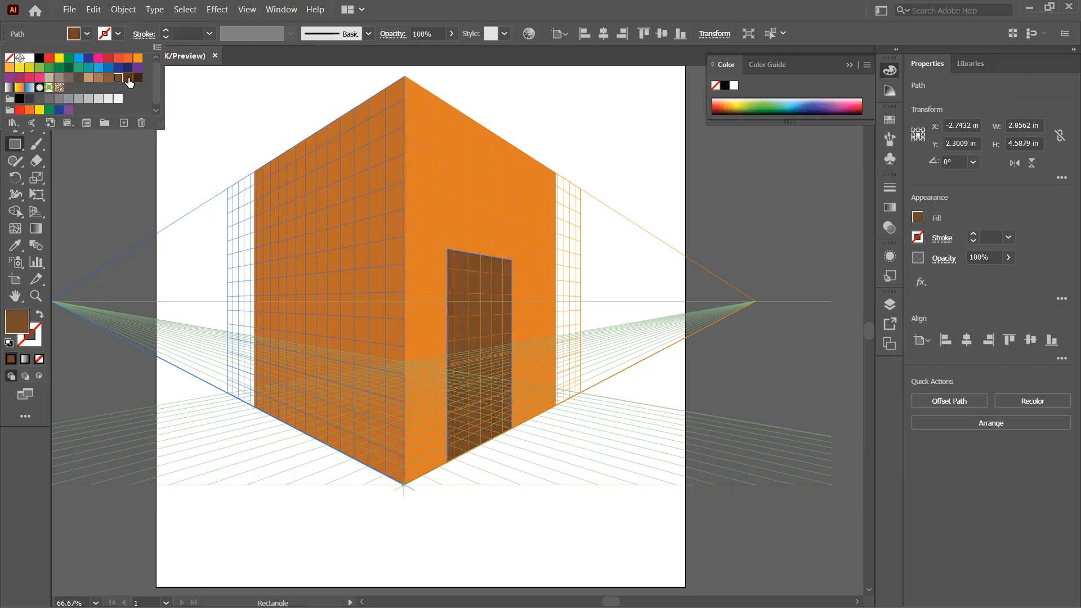
pyautogui.click(136, 79)
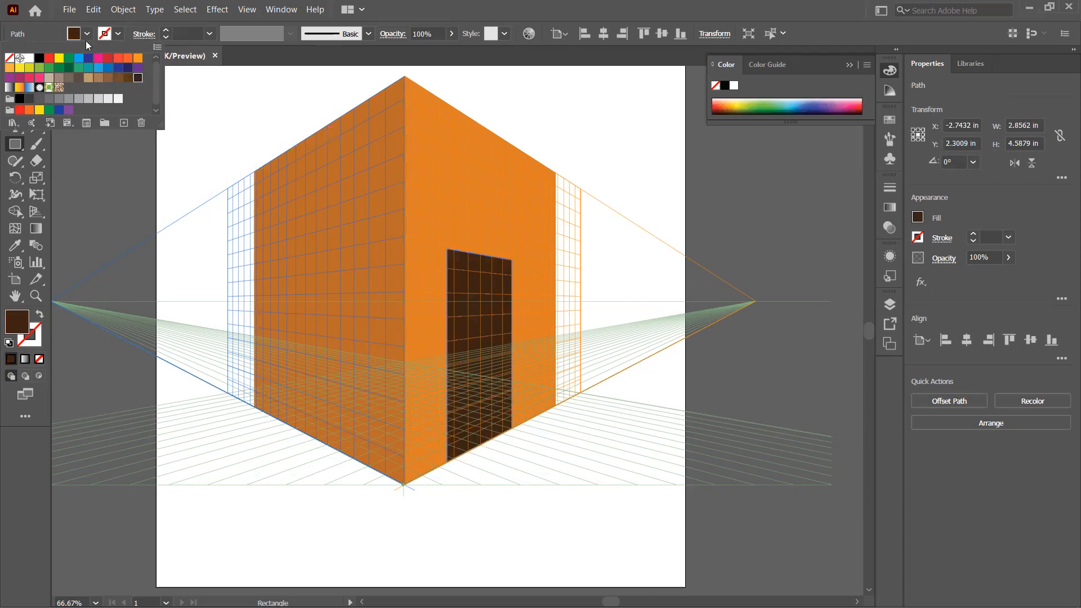
# On the horizontal grid plane, draw a ground strip about 7.05 by 0.95 in along the left wall's base and fill it with #383838
pyautogui.hotkey('shift', 'v')
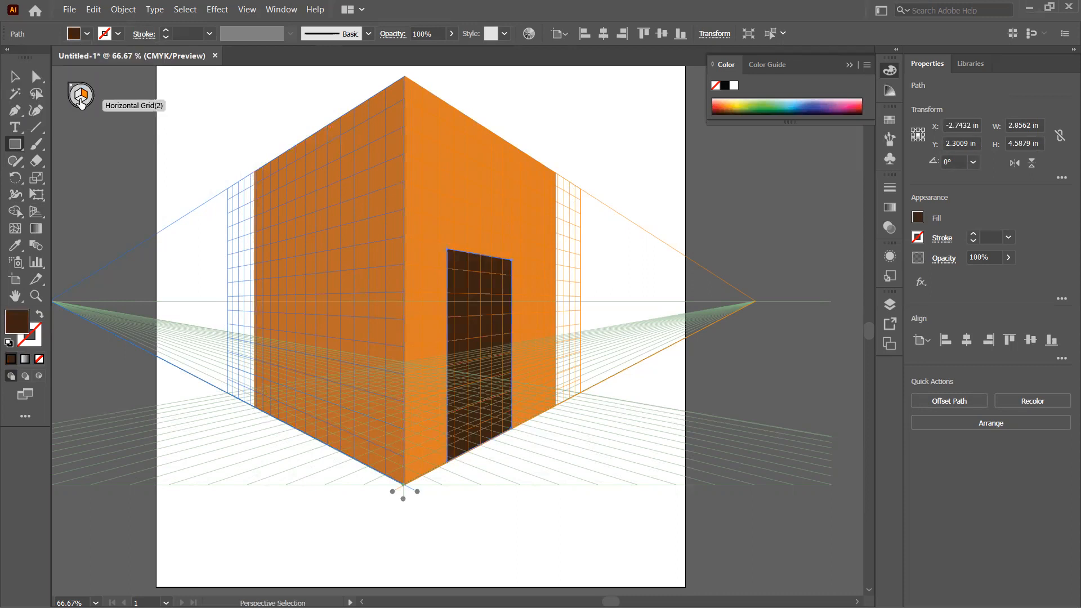
pyautogui.click(82, 102)
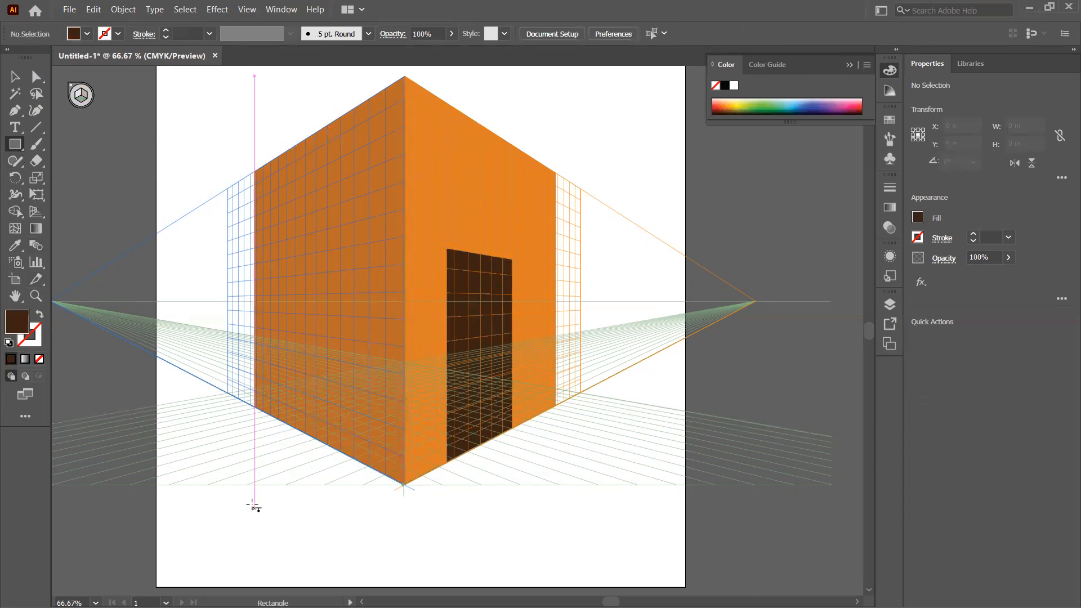
pyautogui.moveTo(232, 411); pyautogui.dragTo(369, 505)
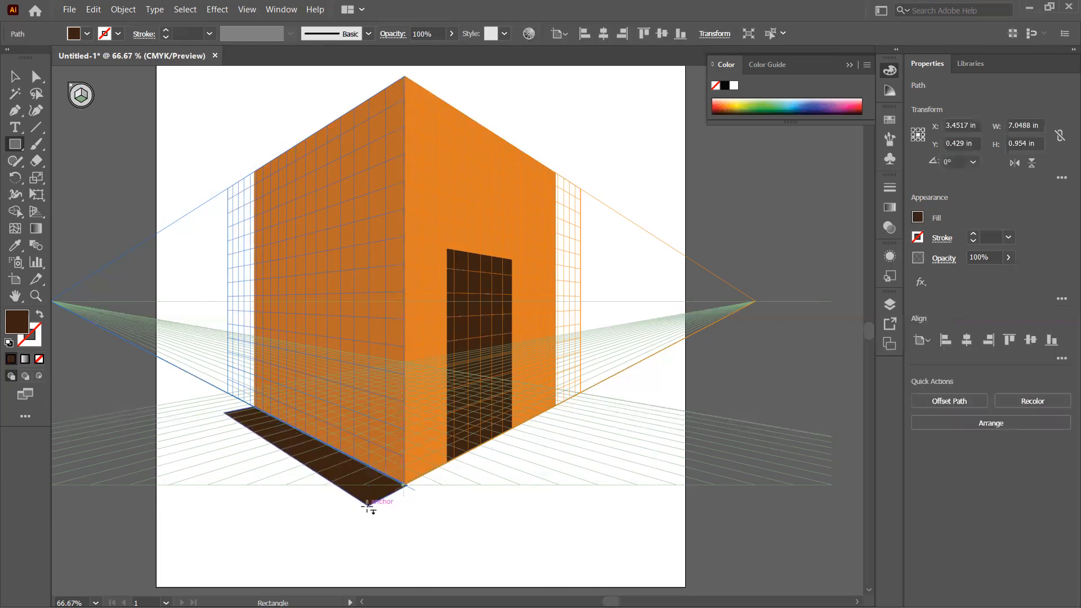
pyautogui.doubleClick(17, 332)
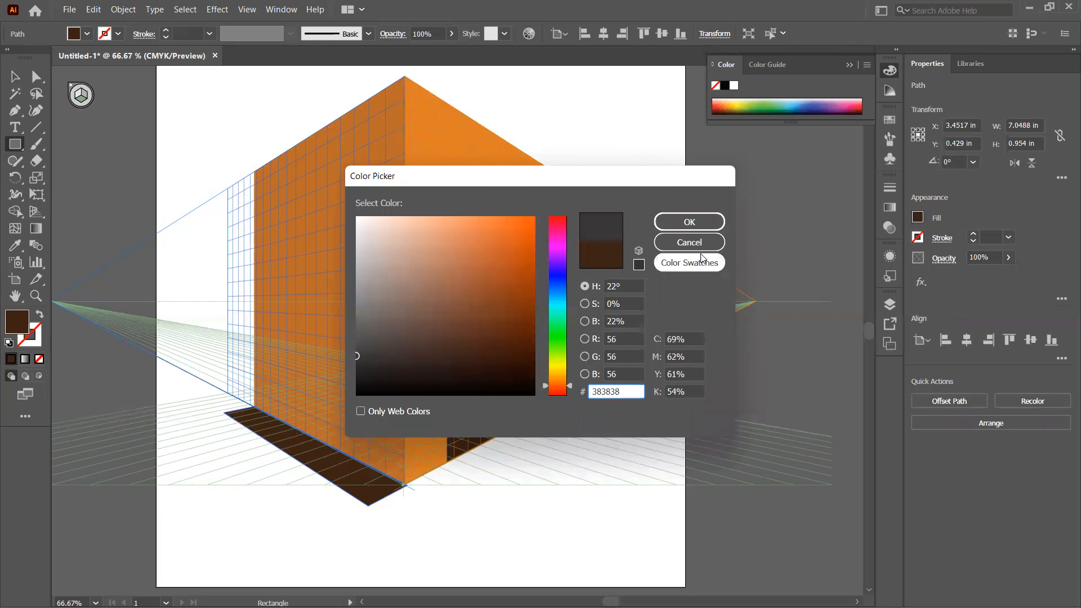
pyautogui.click(684, 219)
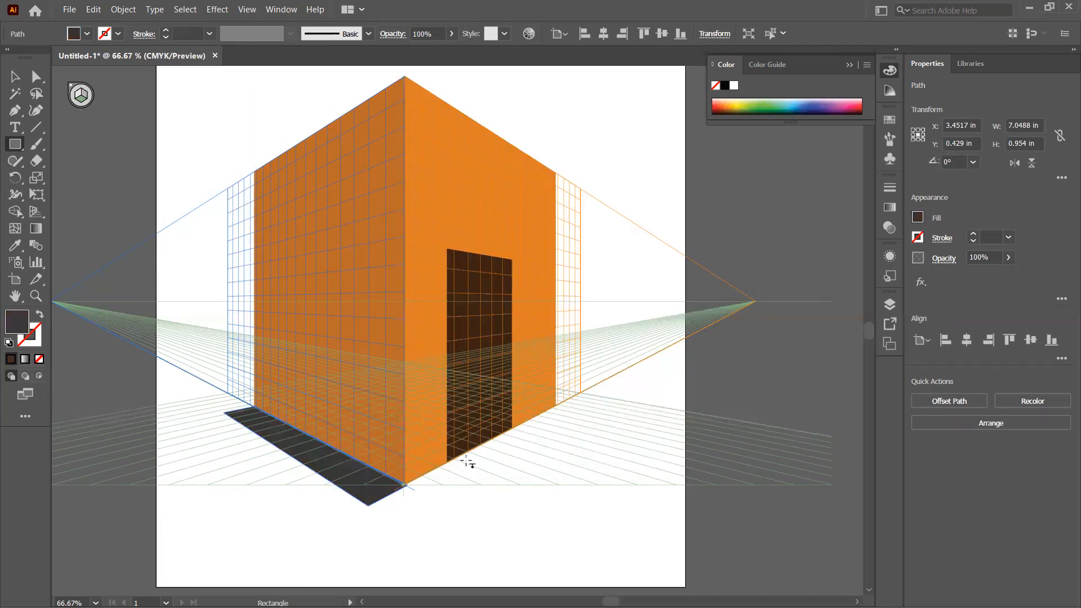
# Draw a second dark grey ground strip about 1.26 by 8.04 in along the right wall's base, meeting the first strip, and deselect it
pyautogui.moveTo(557, 404); pyautogui.dragTo(421, 540)
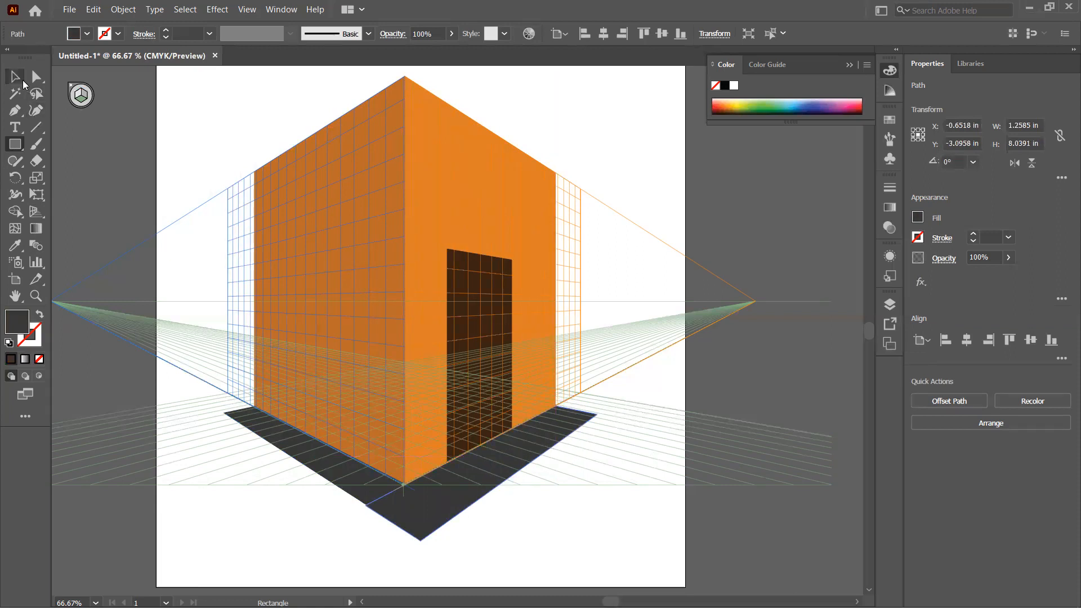
pyautogui.click(17, 78)
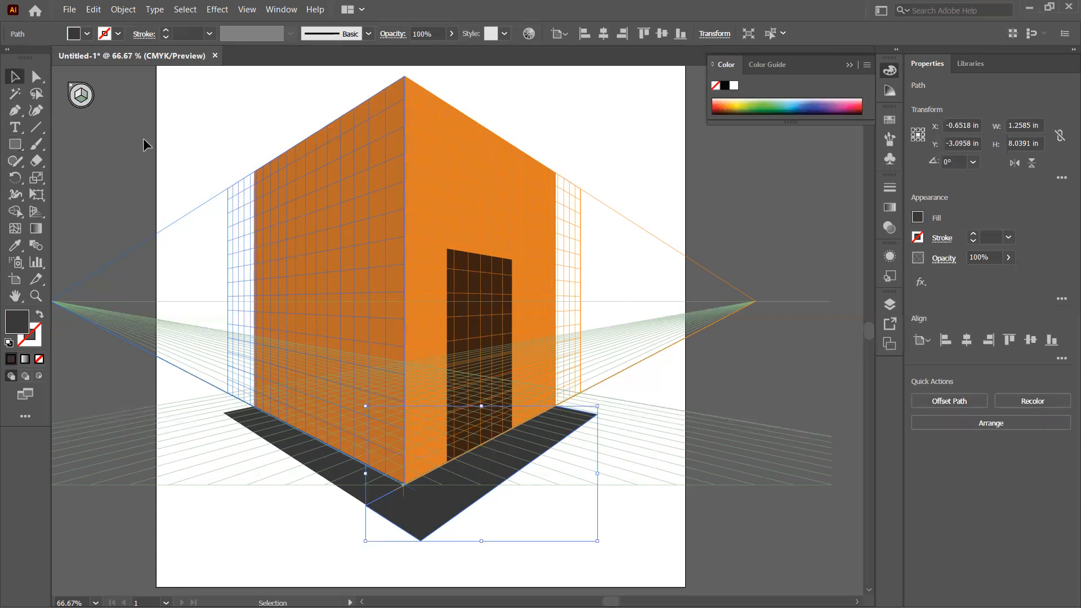
pyautogui.click(76, 94)
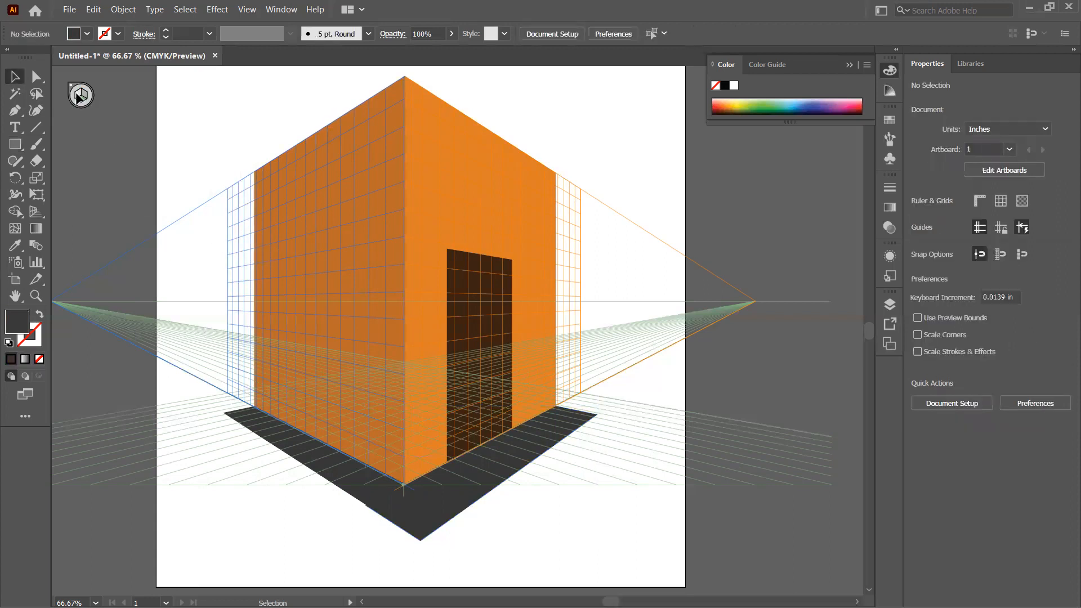
# Switch to the Perspective Selection tool and make the left grid the active plane
pyautogui.click(35, 212)
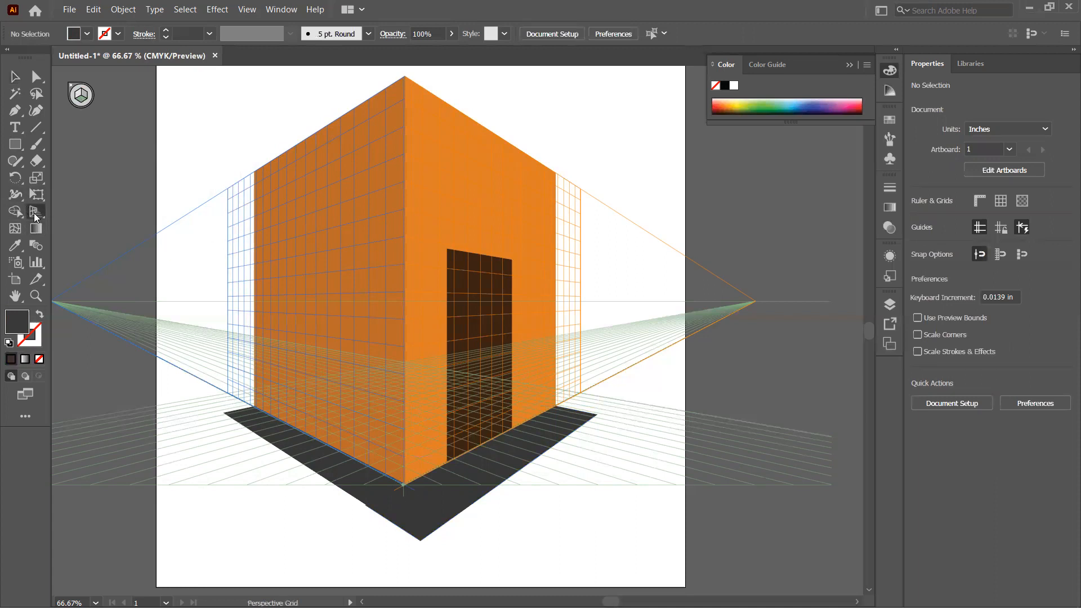
pyautogui.hotkey('shift', 'v')
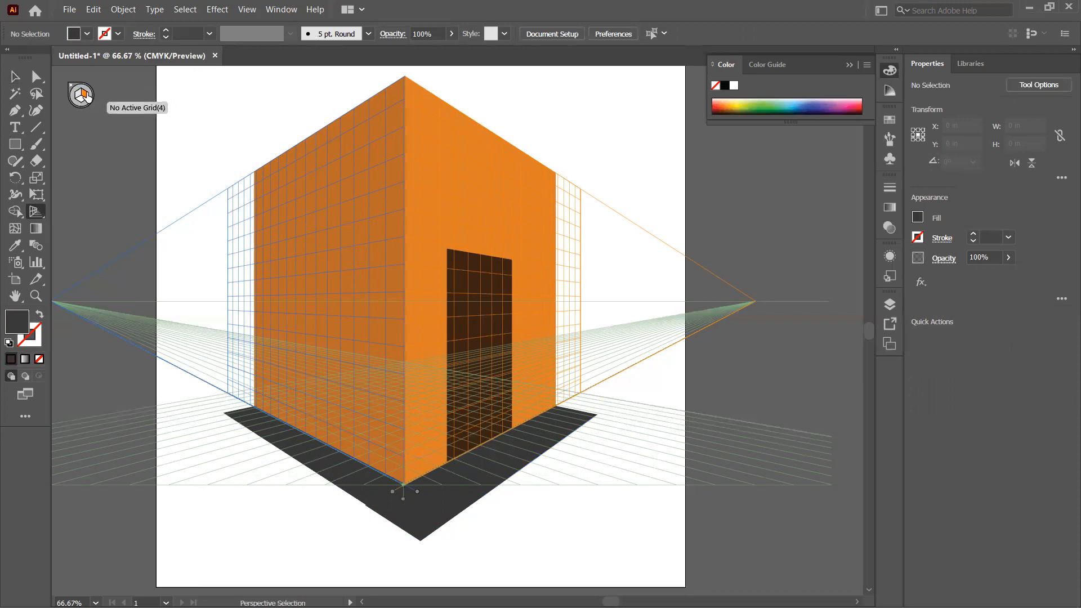
pyautogui.click(81, 97)
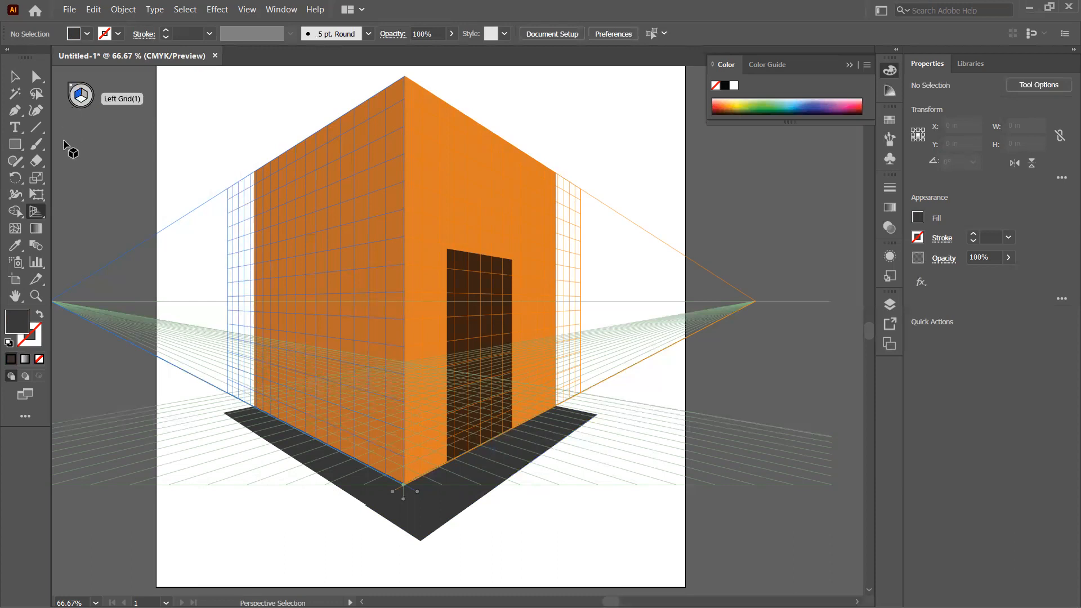
# Draw a window rectangle about 1.95 by 2.48 in on the left wall and fill it with the C=0 M=0 Y=0 K=30 grey
pyautogui.click(15, 146)
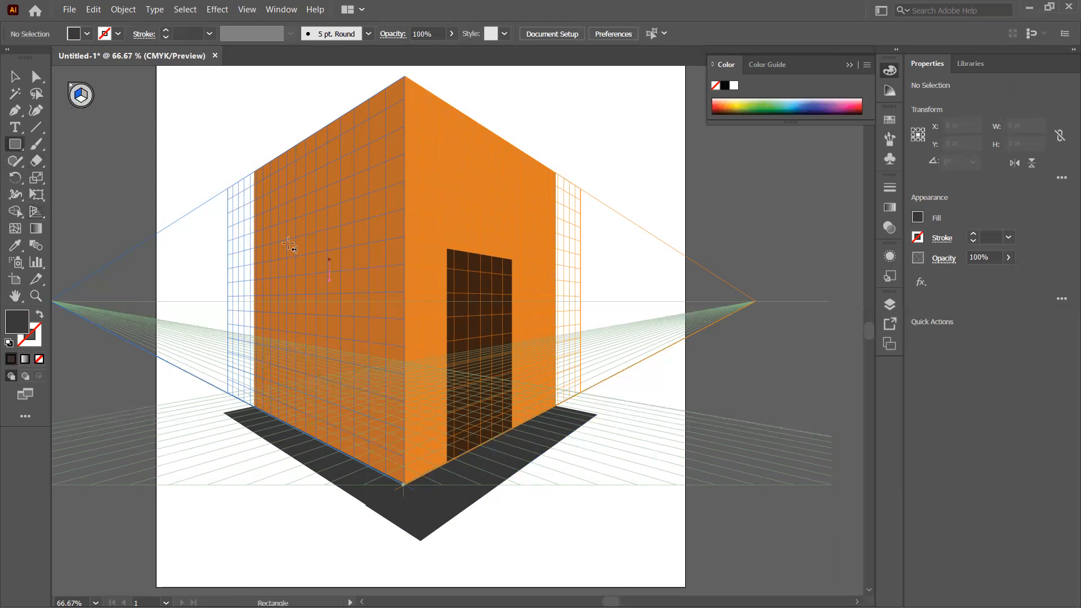
pyautogui.moveTo(289, 241)
pyautogui.mouseDown()
pyautogui.moveTo(336, 322)
pyautogui.moveTo(316, 333)
pyautogui.mouseUp()
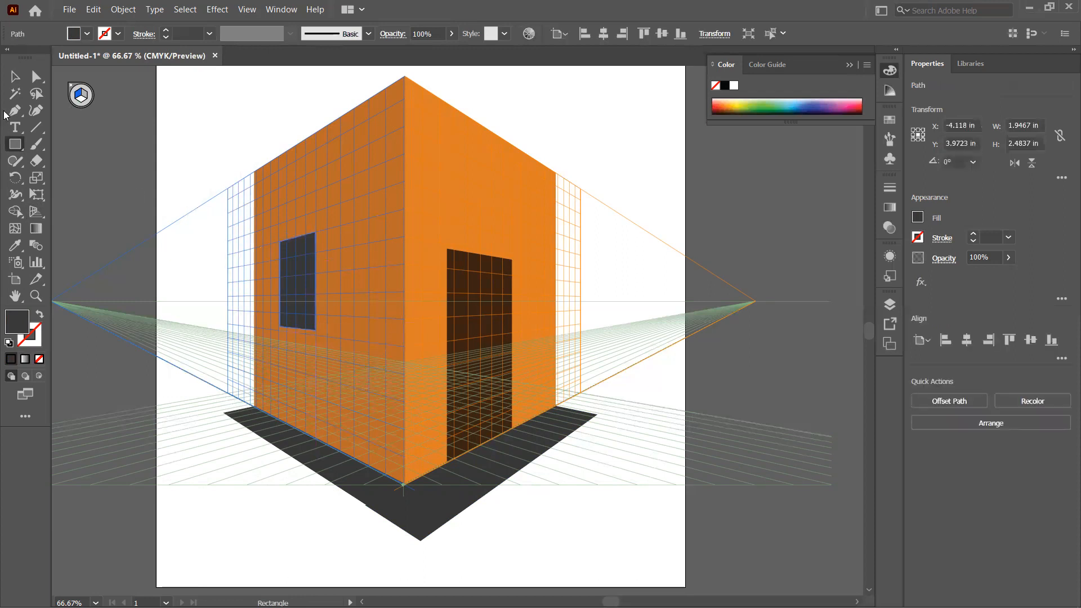
pyautogui.click(85, 37)
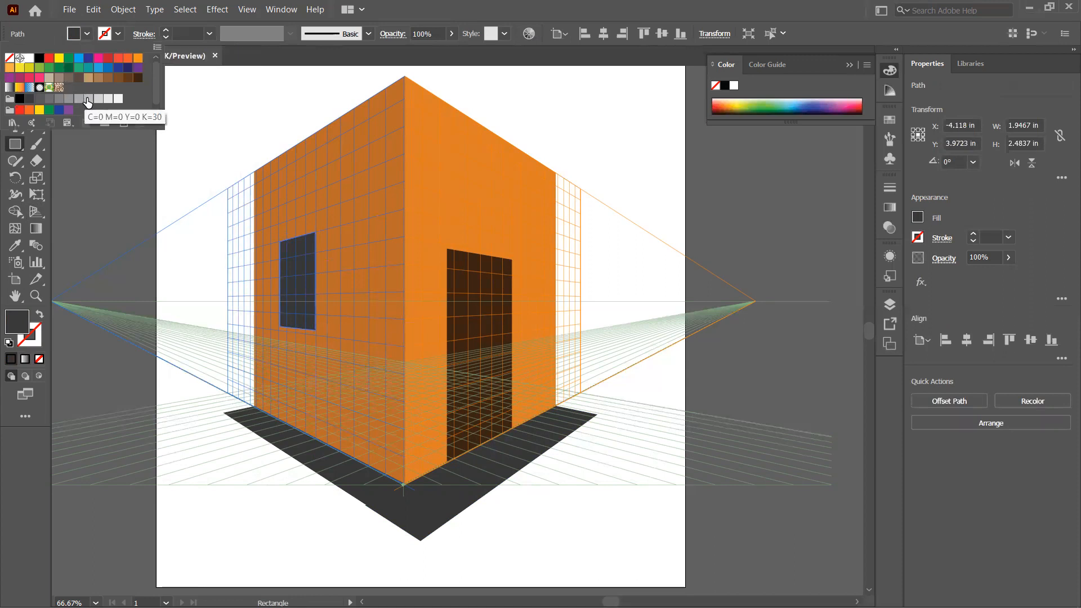
pyautogui.click(87, 100)
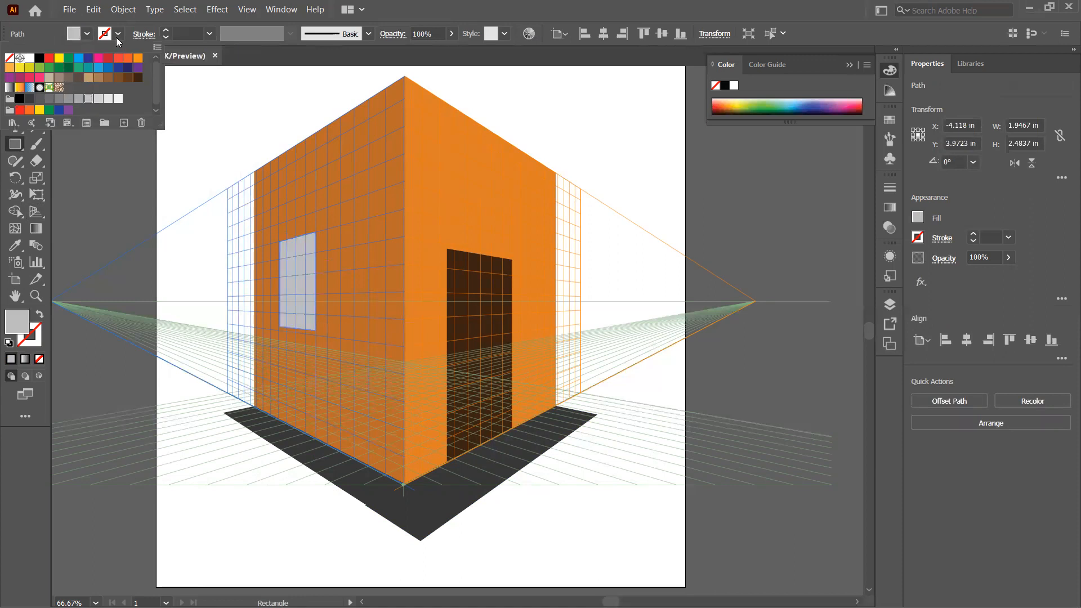
# Give the window rectangle a dark grey 4 pt stroke aligned to the outside of the path
pyautogui.click(118, 36)
pyautogui.click(30, 99)
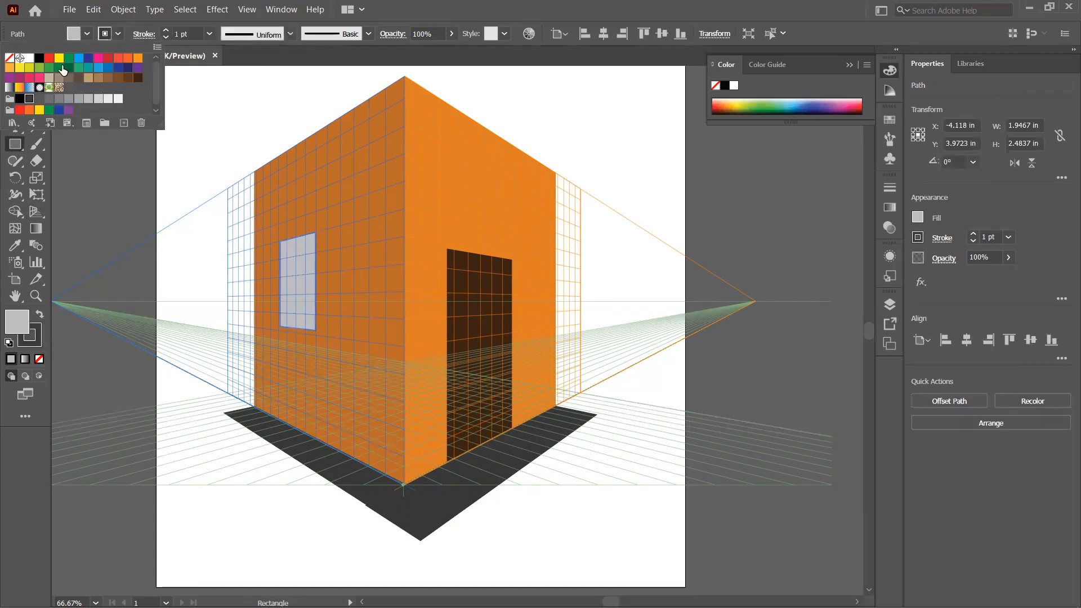
pyautogui.click(165, 31)
pyautogui.click(166, 31)
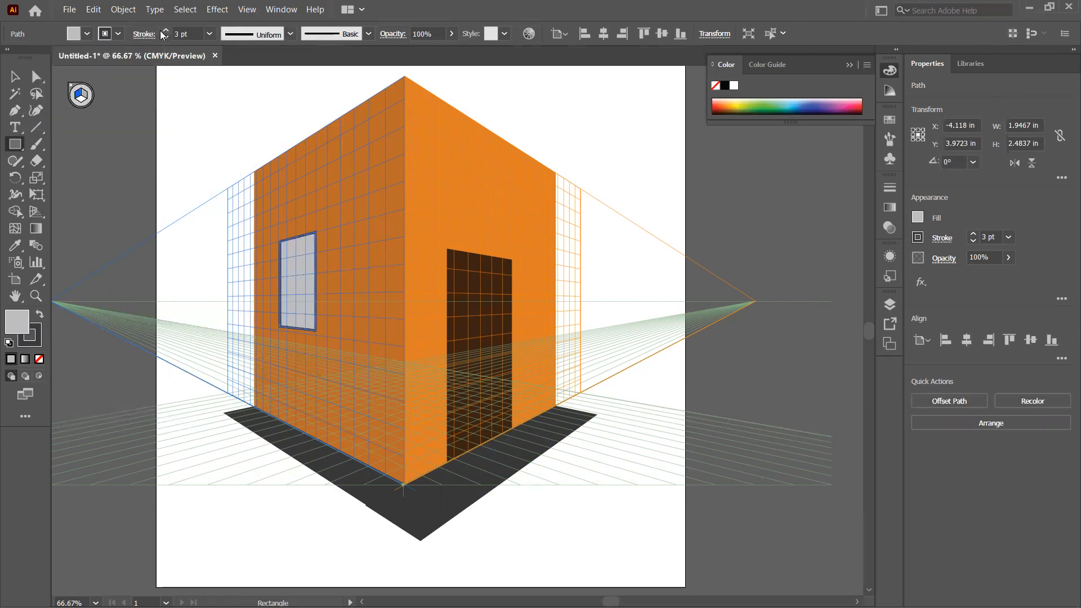
pyautogui.click(86, 107)
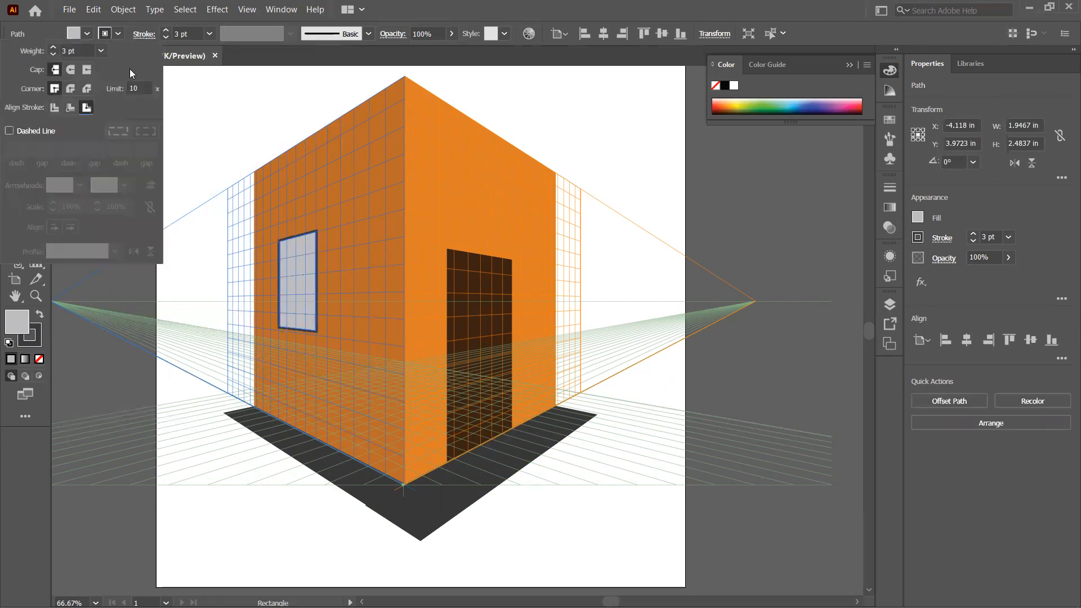
pyautogui.click(166, 31)
pyautogui.click(165, 32)
pyautogui.click(165, 31)
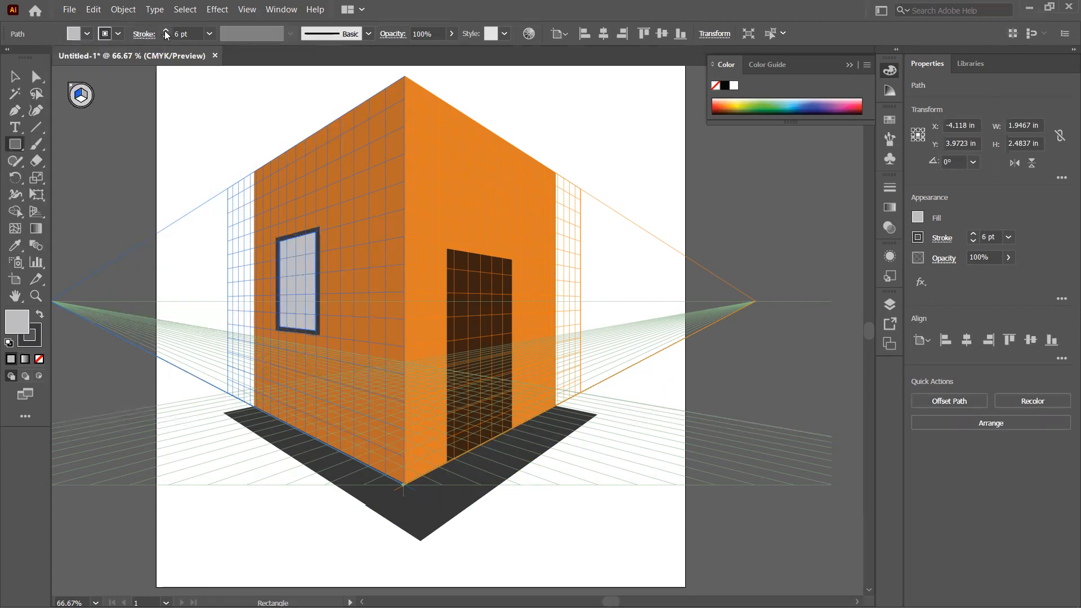
pyautogui.click(165, 38)
pyautogui.click(165, 38)
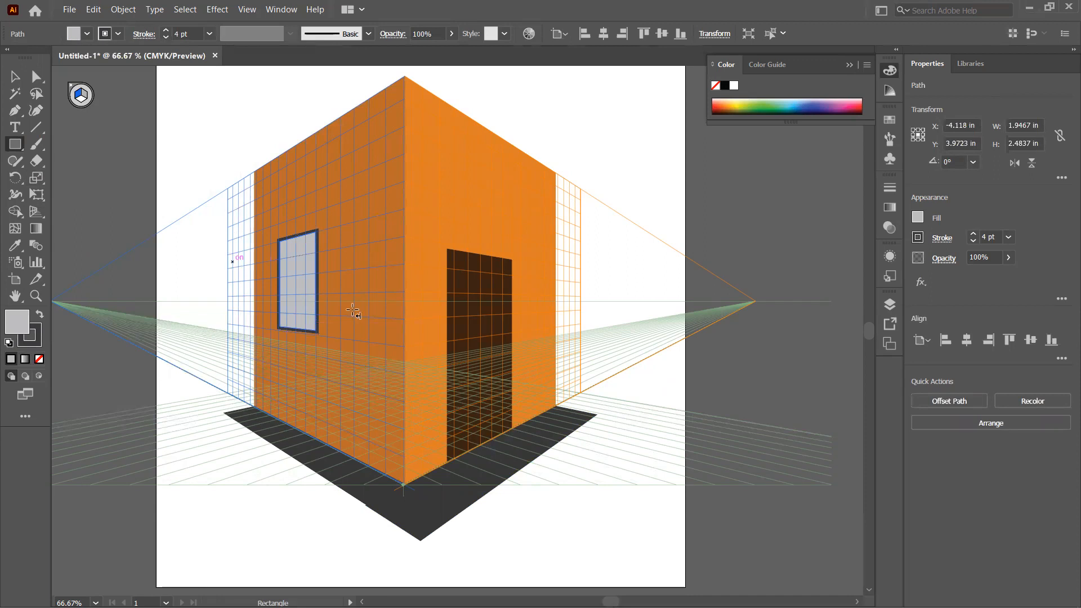
# Draw a second window pane about 1.34 by 2.49 in beside the first, and narrow the first pane to about 1.55 in wide
pyautogui.moveTo(324, 229); pyautogui.dragTo(359, 336)
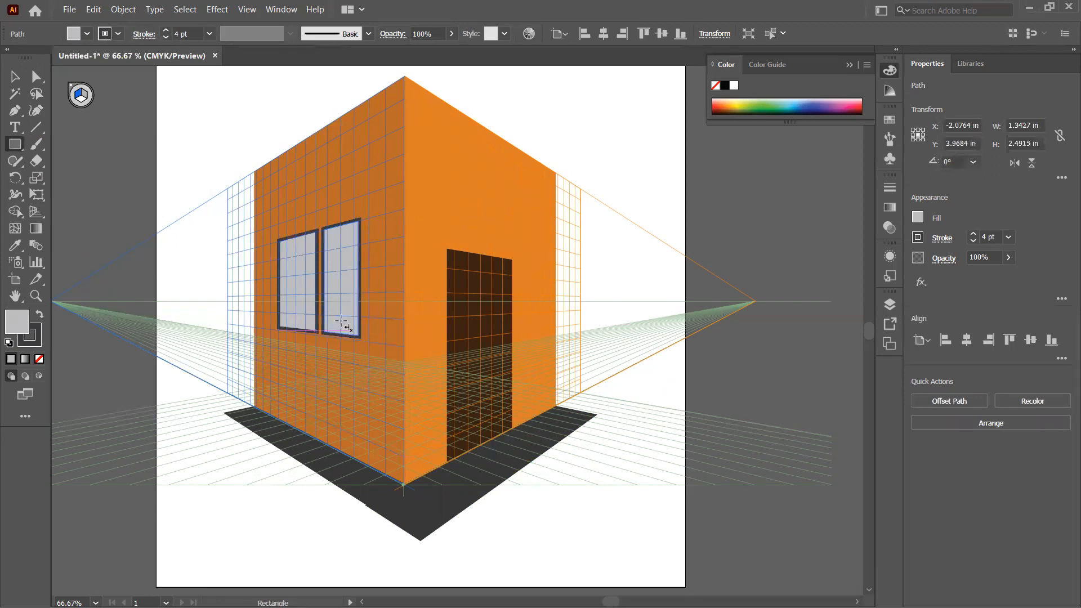
pyautogui.click(35, 213)
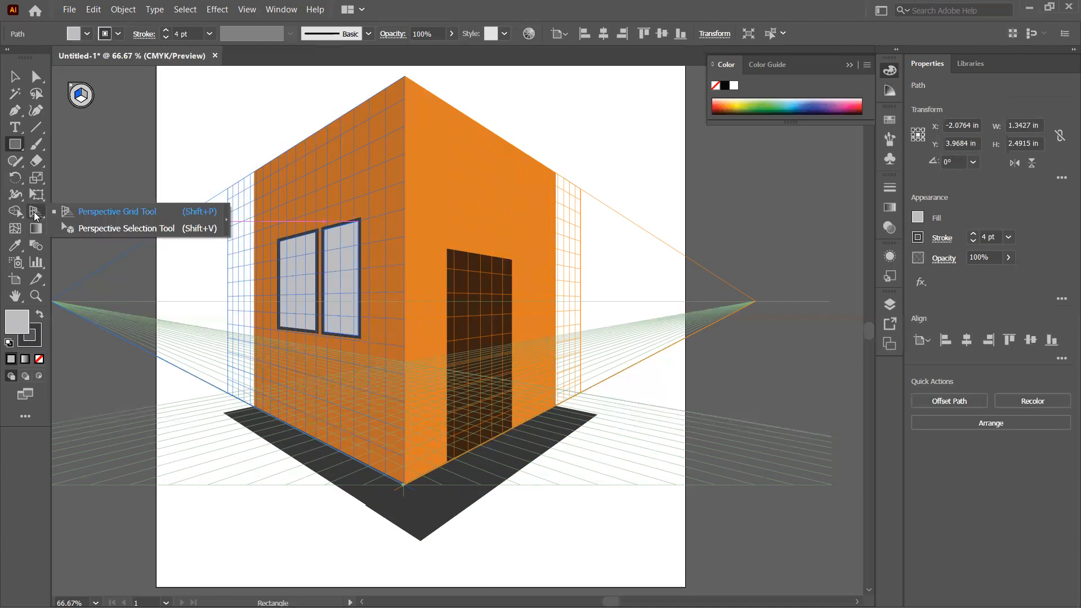
pyautogui.click(111, 227)
pyautogui.click(292, 279)
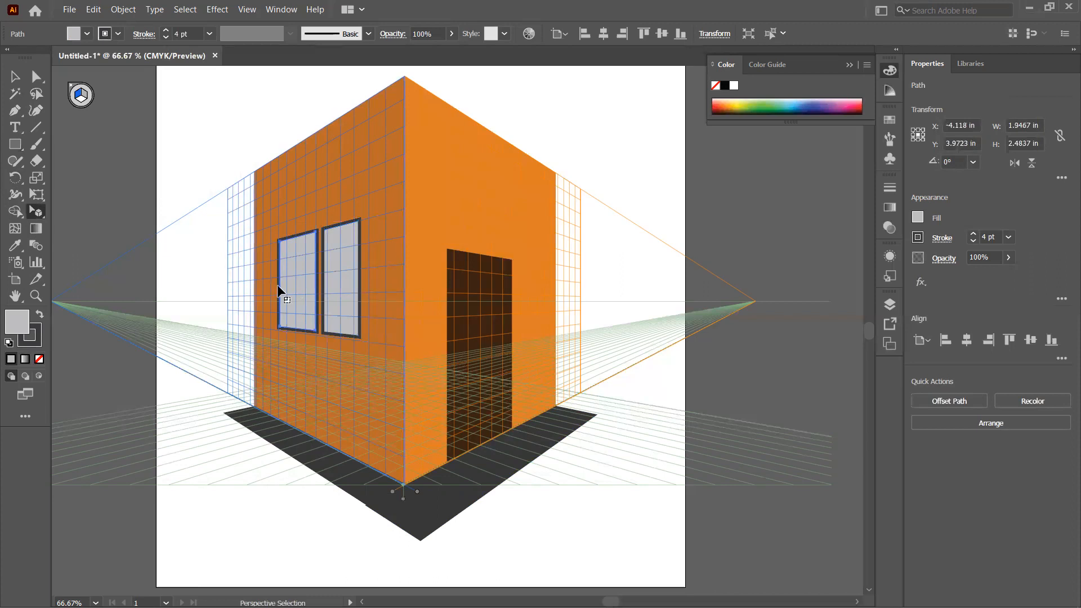
pyautogui.moveTo(277, 285); pyautogui.dragTo(287, 282)
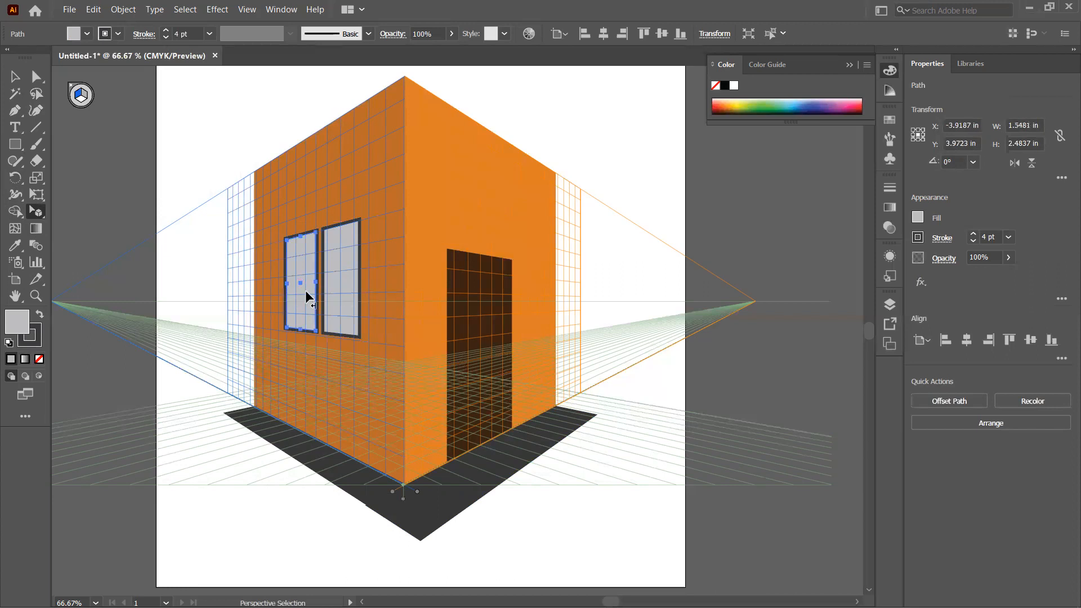
# Move the second pane in perspective against the first so their frames meet in one central bar, undoing the stray vertical shift
pyautogui.click(345, 278)
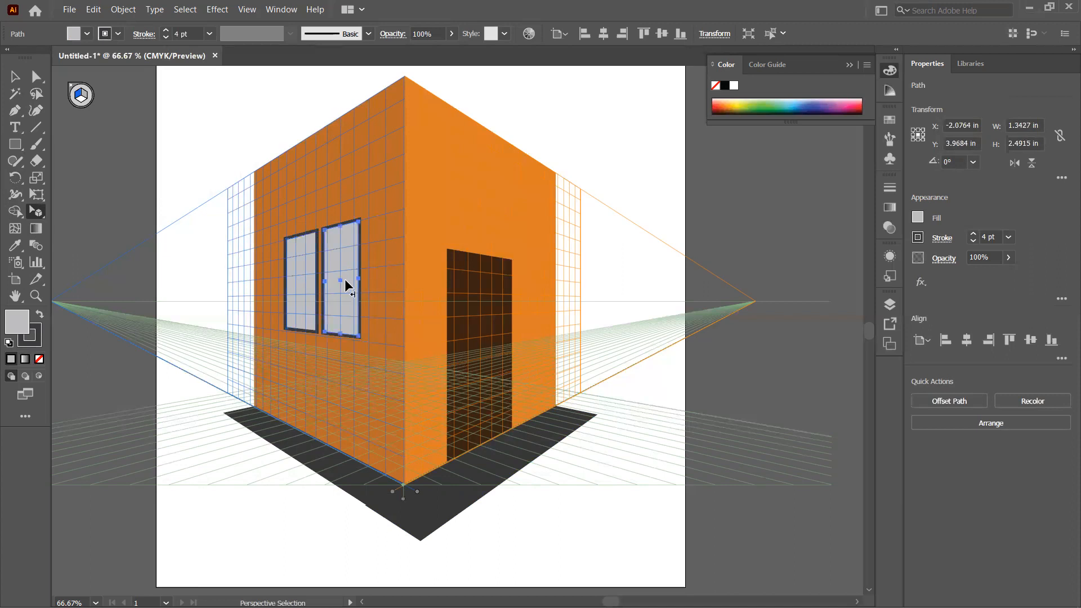
pyautogui.moveTo(345, 279); pyautogui.dragTo(339, 277)
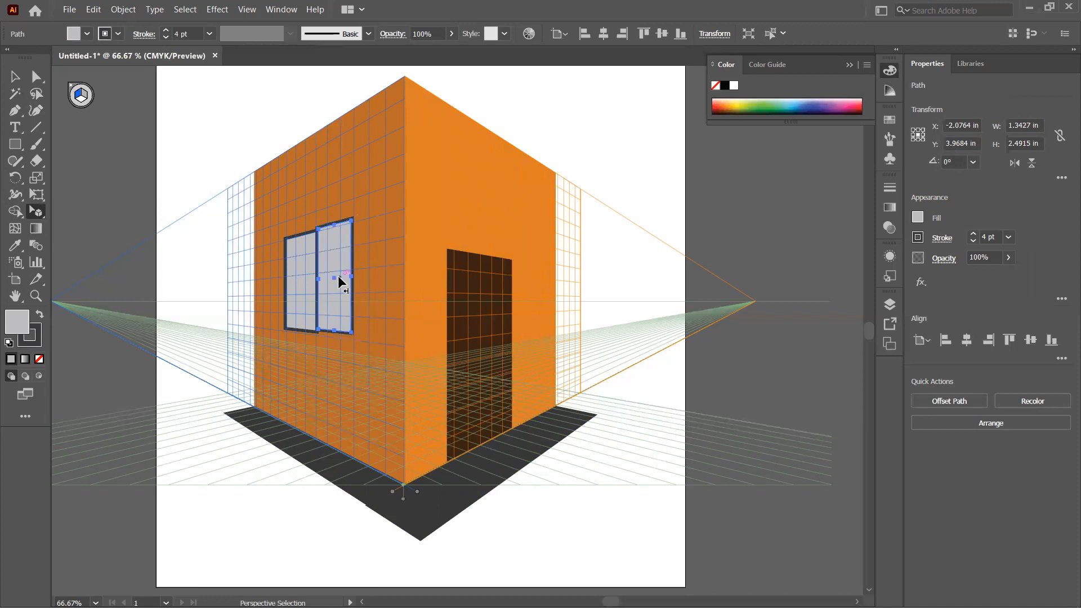
pyautogui.scroll(5, 323, 296)
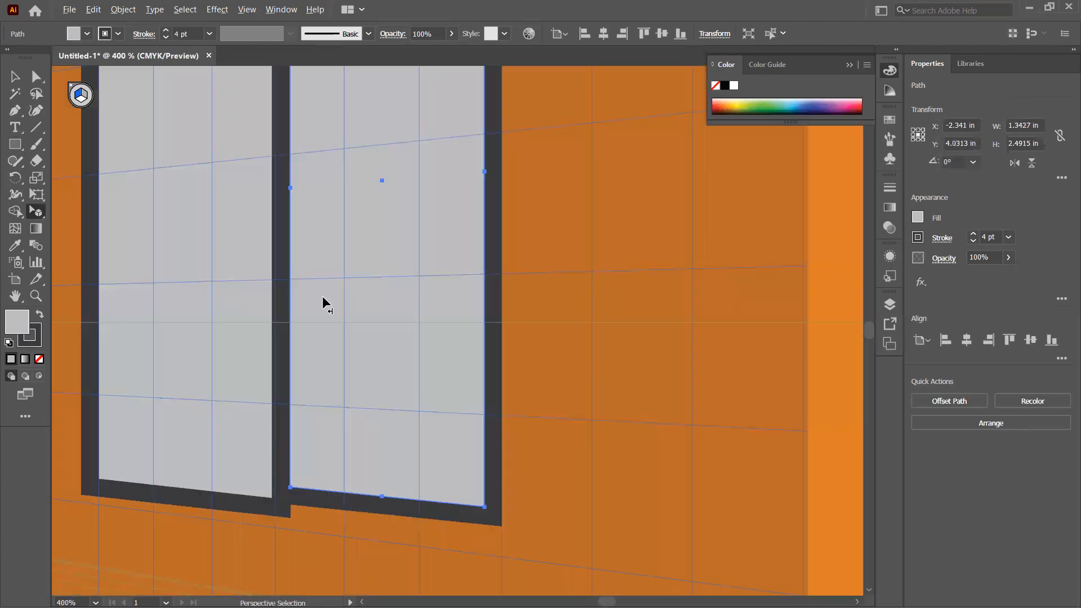
pyautogui.scroll(-2, 328, 293)
pyautogui.moveTo(353, 241); pyautogui.dragTo(362, 257)
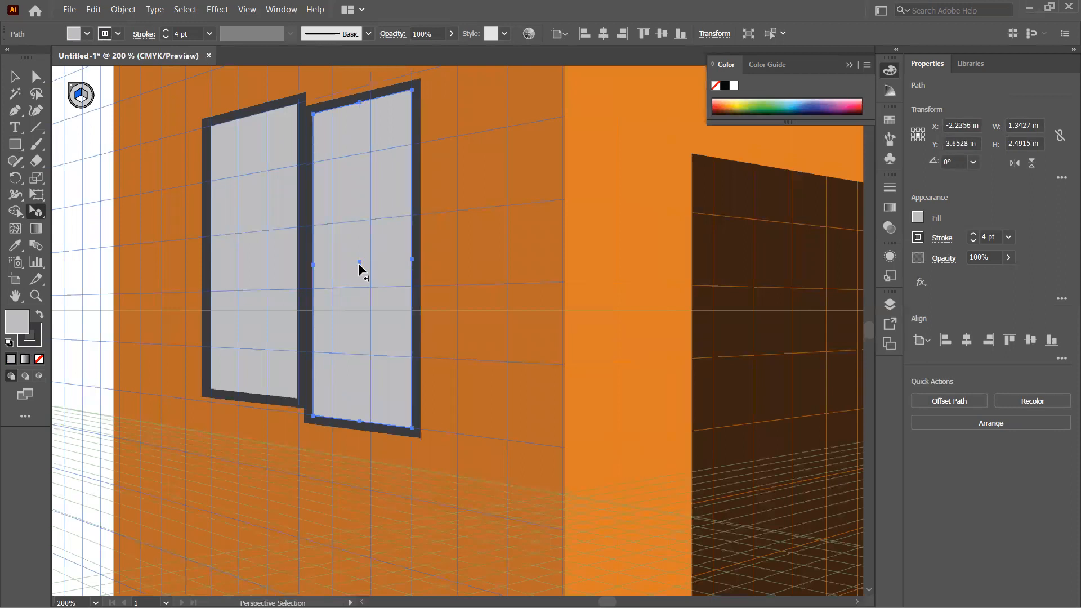
pyautogui.press('l')
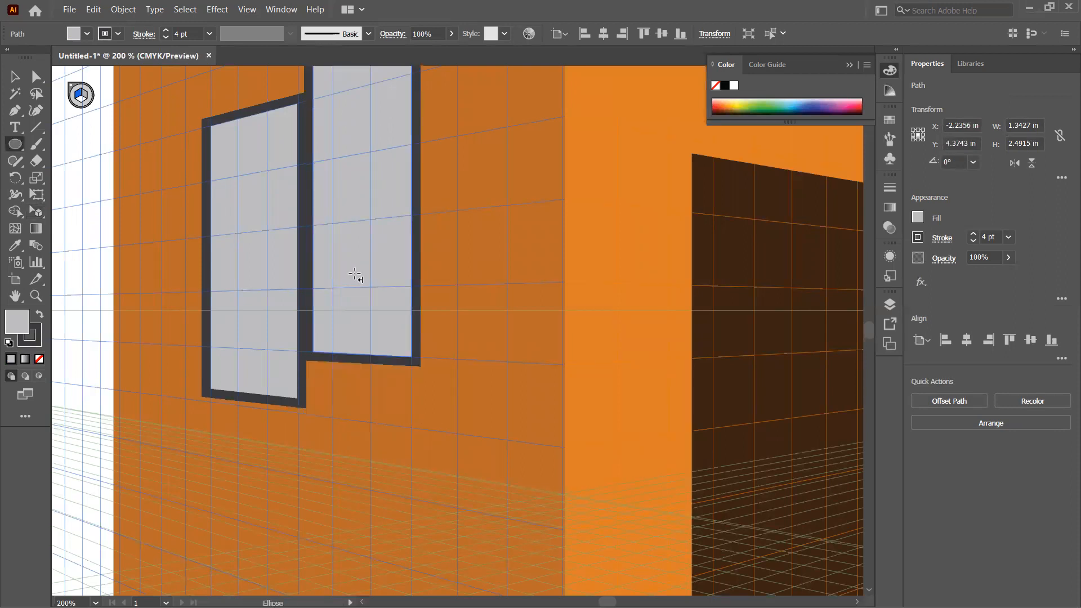
pyautogui.hotkey('ctrl', 'z')
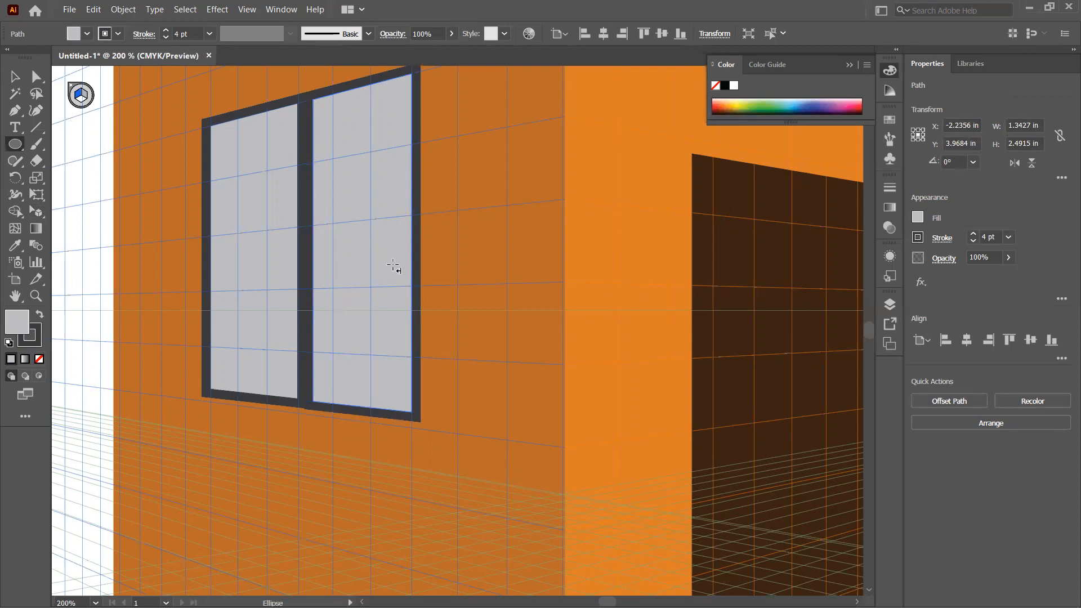
pyautogui.hotkey('ctrl', '-')
pyautogui.hotkey('ctrl', '-')
pyautogui.hotkey('ctrl', '-')
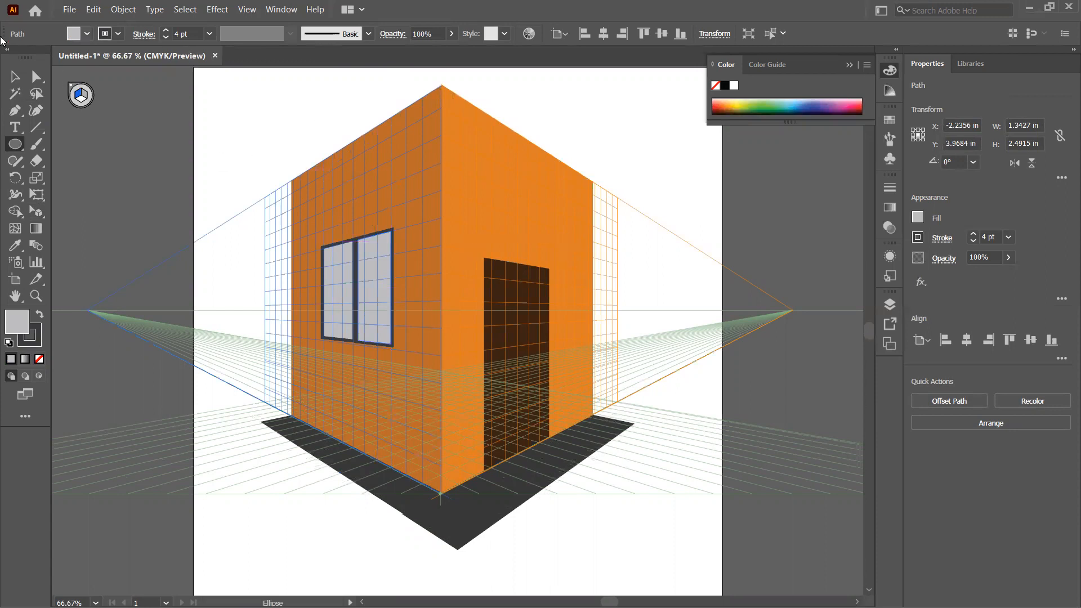
# Deselect the active grid plane, hide the perspective grid, and switch to the Selection tool
pyautogui.click(68, 86)
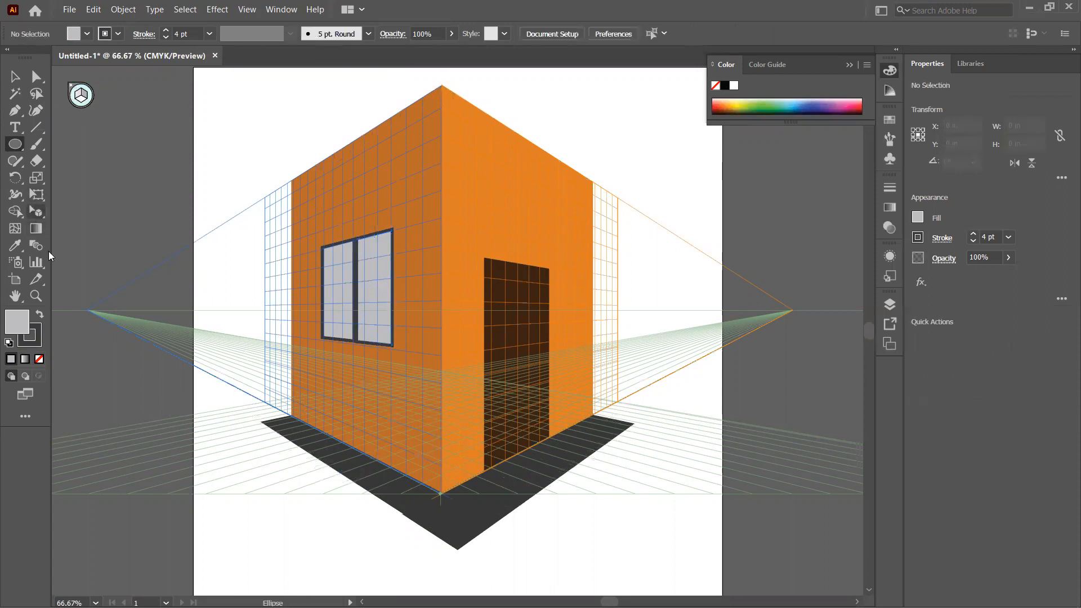
pyautogui.click(39, 214)
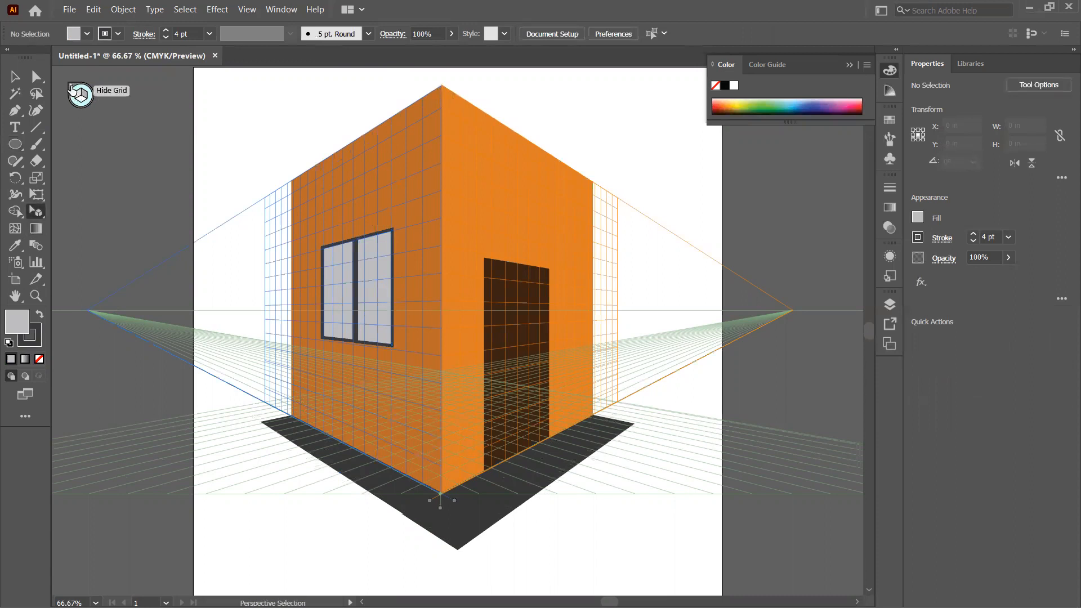
pyautogui.click(71, 88)
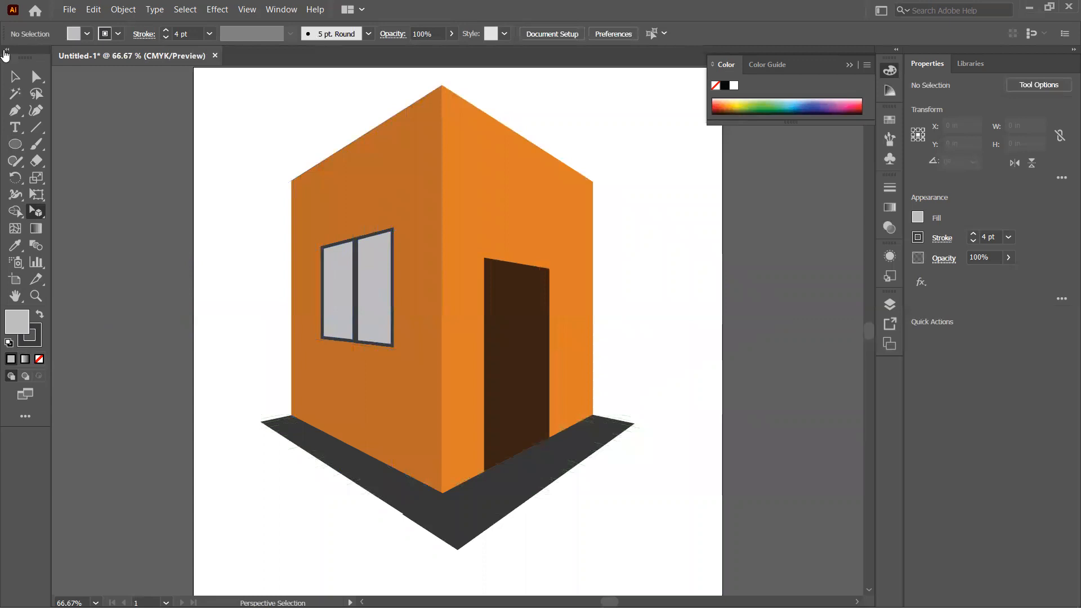
pyautogui.click(14, 77)
# Examine the finished building without the grid, checking the walls, window, door and ground strips up close and as a whole
pyautogui.scroll(-2, 469, 299)
pyautogui.scroll(1, 490, 300)
pyautogui.scroll(1, 550, 224)
pyautogui.scroll(1, 550, 224)
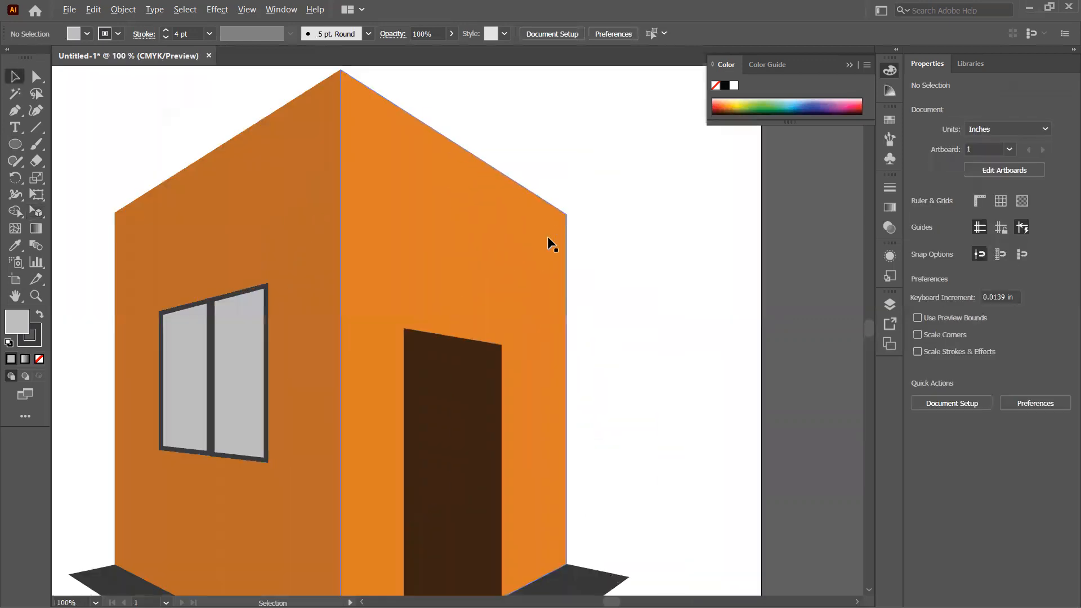
pyautogui.scroll(-1, 476, 204)
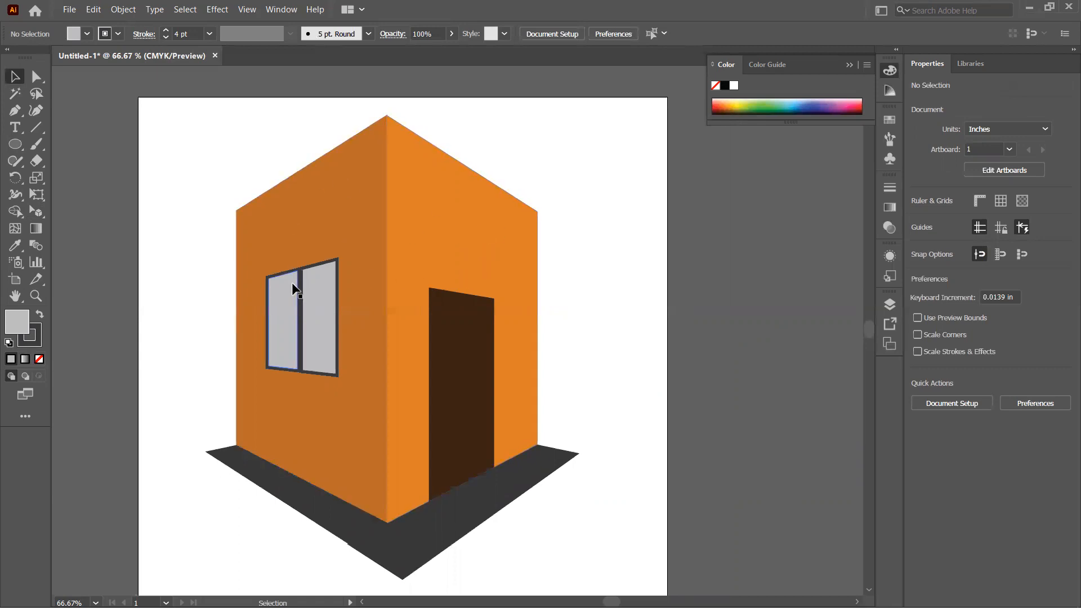
pyautogui.scroll(-1, 291, 288)
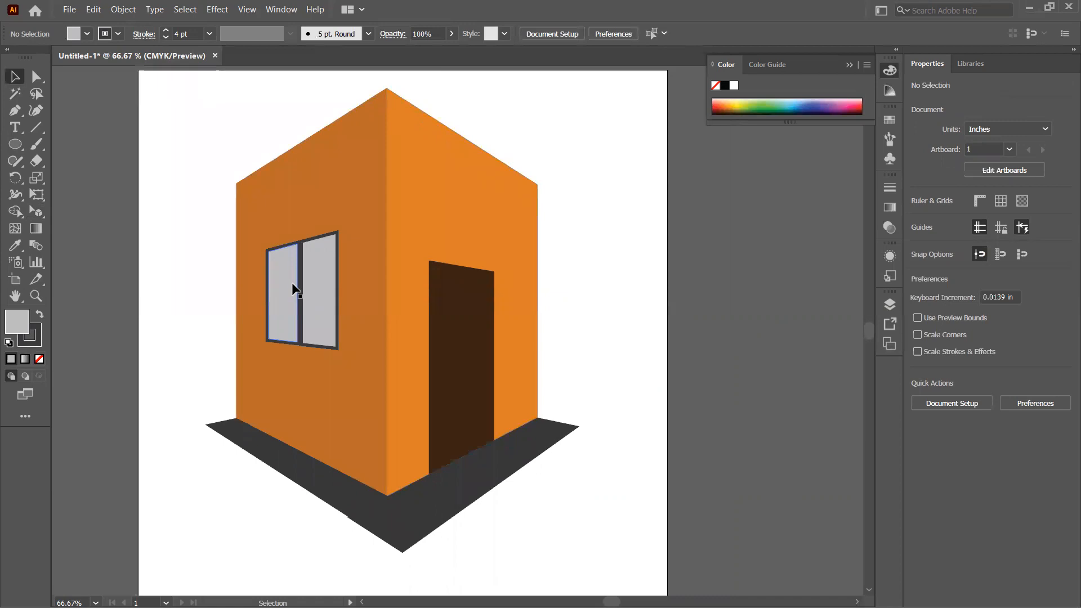
pyautogui.scroll(-1, 293, 288)
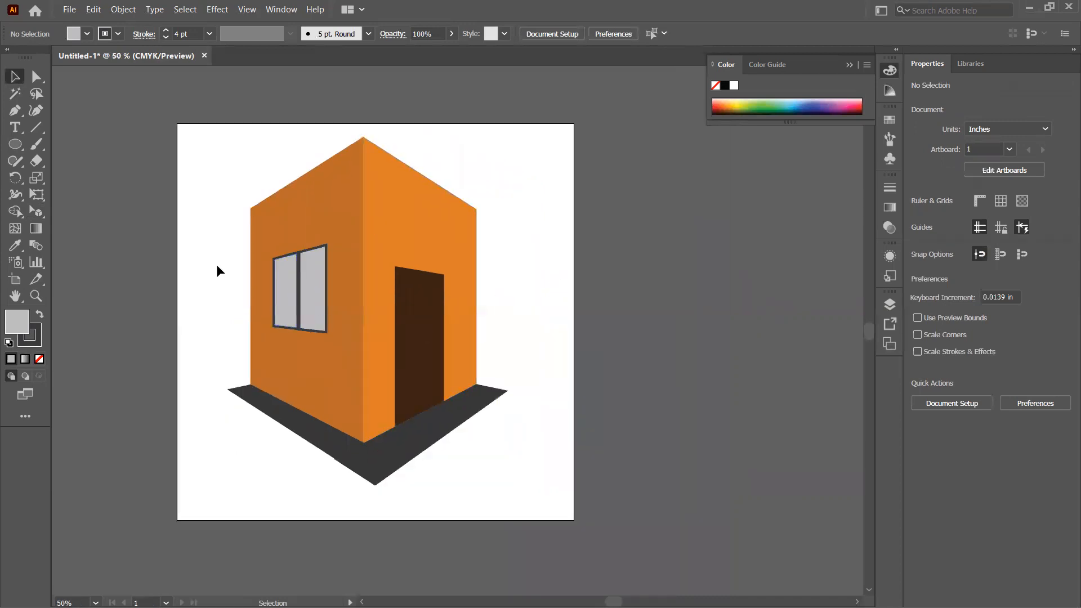